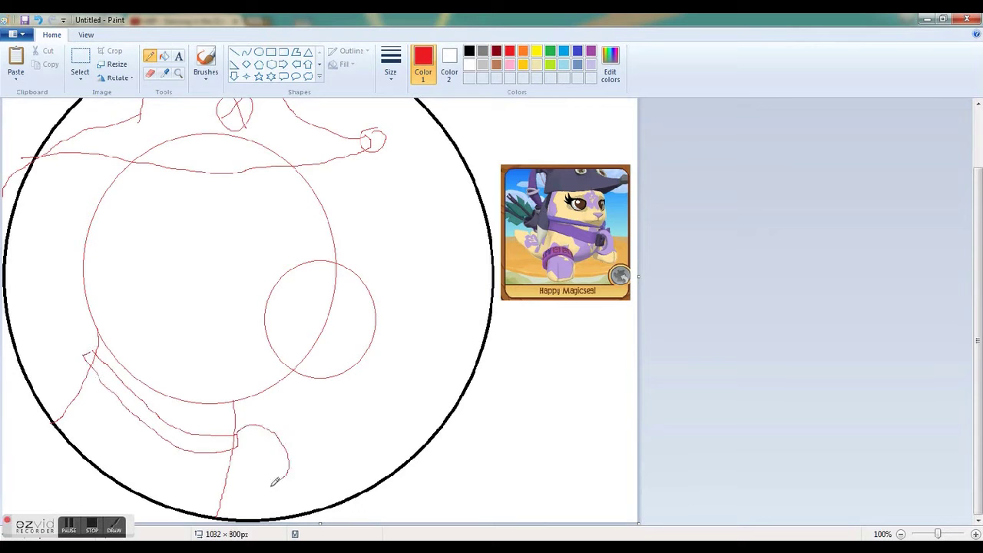
- Draw a red ellipse for the eye in the upper middle of the head circle
click(258, 52)
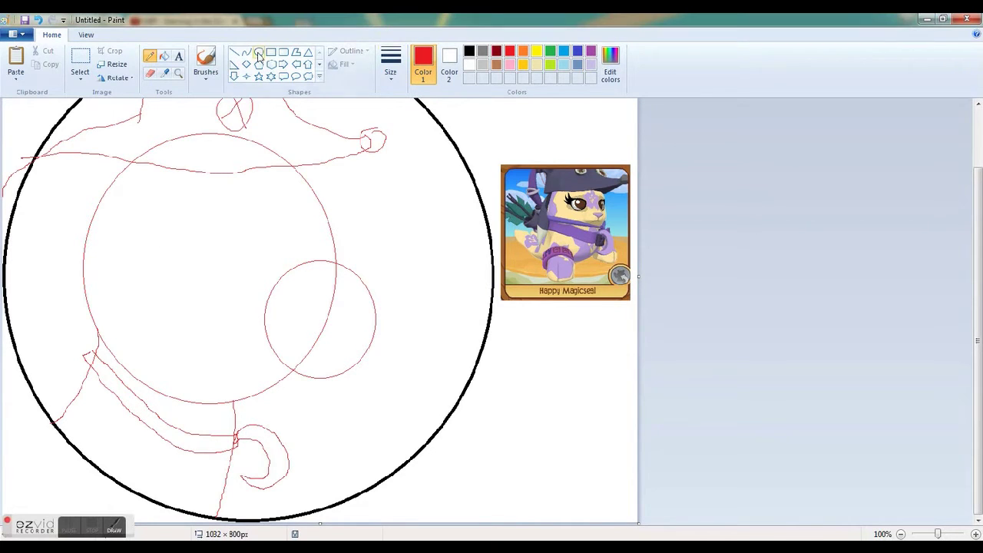
mouse_move(182, 205)
mouse_down()
mouse_move(235, 272)
mouse_move(275, 272)
mouse_up()
drag(242, 239, 222, 231)
drag(255, 264, 231, 242)
click(272, 146)
- Draw three red five-point stars on both sides of the face and below the neck, and pencil jagged lashes around the eye
click(259, 76)
mouse_move(261, 185)
mouse_down()
mouse_move(322, 243)
mouse_move(383, 275)
mouse_up()
mouse_move(70, 185)
mouse_down()
mouse_move(198, 331)
mouse_move(174, 322)
mouse_up()
drag(133, 419, 264, 542)
drag(211, 495, 194, 480)
click(150, 56)
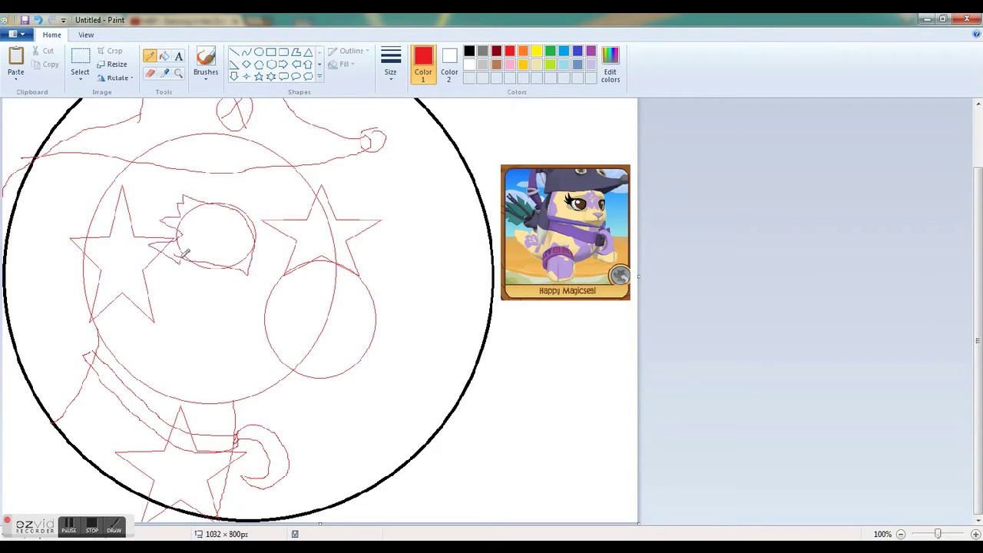
click(92, 525)
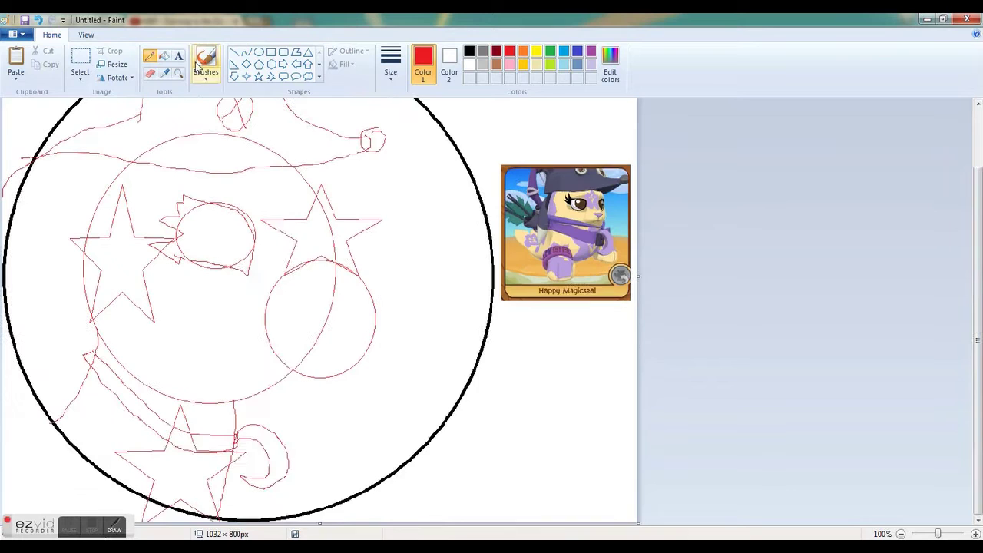
- Trace the front edge of the face below the hat with a thicker black curve
click(246, 51)
click(390, 65)
click(470, 51)
click(390, 65)
click(412, 127)
drag(306, 217, 340, 317)
drag(317, 239, 315, 231)
- Trace the muzzle and the underside of the chin with connected black curves
click(976, 536)
drag(597, 227, 631, 364)
drag(612, 237, 648, 282)
mouse_move(630, 363)
mouse_down()
mouse_move(383, 465)
mouse_move(502, 407)
mouse_move(487, 426)
mouse_up()
drag(564, 374, 607, 406)
mouse_move(517, 391)
mouse_down()
mouse_move(513, 401)
mouse_move(259, 469)
mouse_move(270, 467)
mouse_up()
mouse_move(384, 452)
mouse_down()
mouse_move(450, 460)
mouse_move(366, 493)
mouse_up()
- Trace the back of the head and the back of the neck with black curves down to the outer circle
scroll(208, 413, up, 4)
drag(160, 180, 66, 312)
scroll(87, 331, up, 1)
scroll(72, 354, down, 2)
drag(89, 226, 146, 322)
scroll(340, 340, up, 3)
click(901, 532)
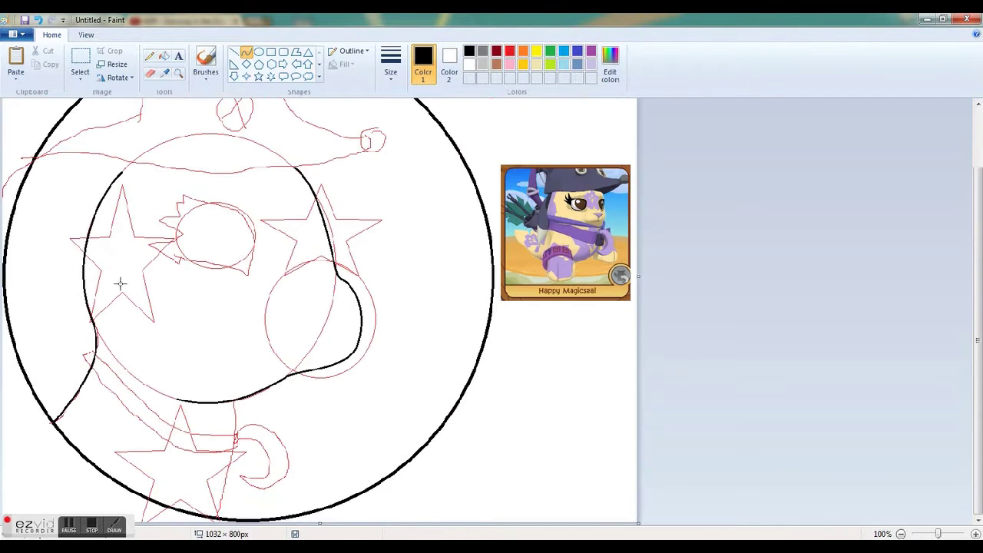
- Redraw the back-of-neck curve down to the outer circle, erasing its rough joint with the head and bridging it smoothly
click(975, 534)
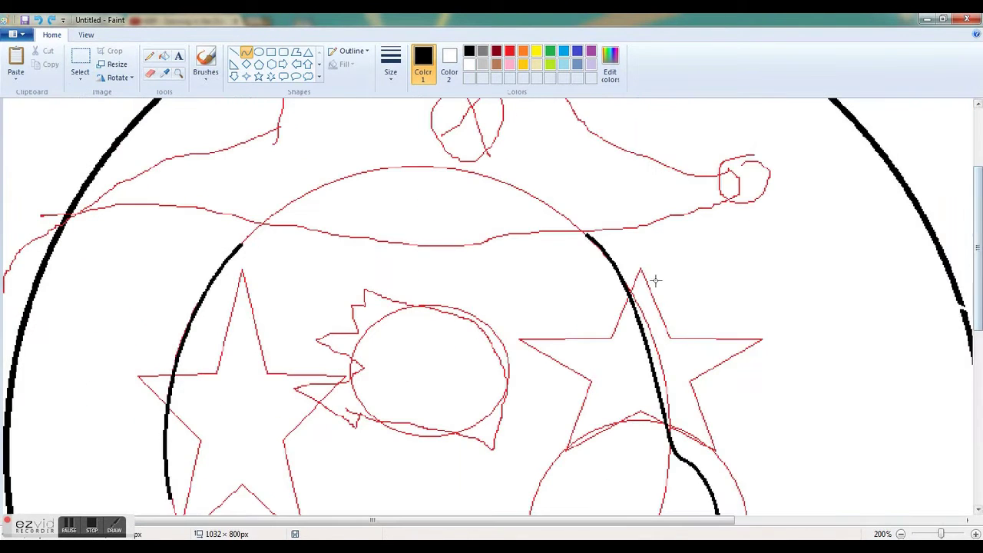
drag(978, 269, 978, 351)
mouse_move(169, 288)
mouse_down()
mouse_move(121, 485)
mouse_move(107, 437)
mouse_up()
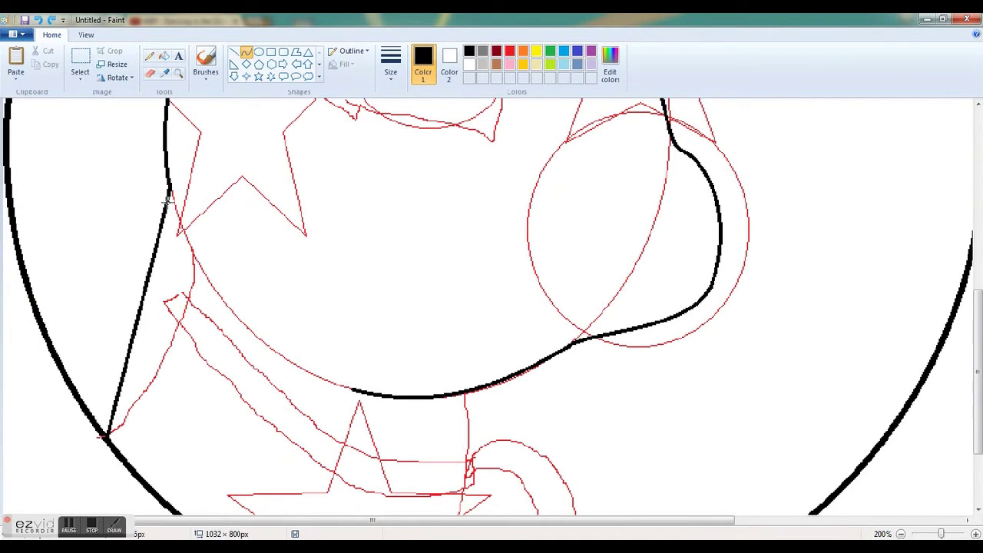
drag(167, 201, 183, 250)
click(150, 73)
click(245, 53)
drag(165, 130, 165, 273)
click(170, 240)
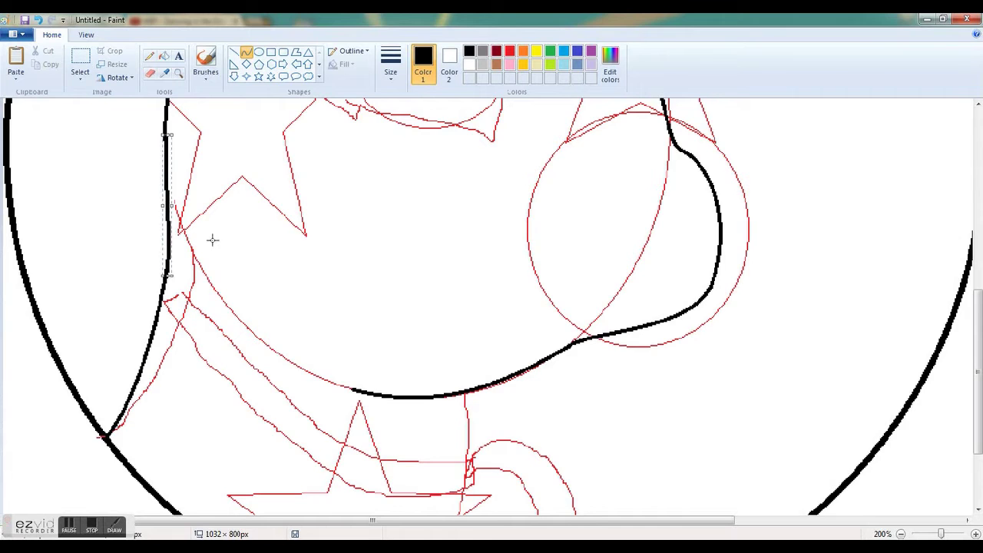
scroll(338, 319, down, 1)
scroll(394, 353, down, 1)
scroll(345, 330, up, 1)
scroll(230, 264, down, 1)
scroll(213, 256, up, 1)
scroll(155, 77, up, 3)
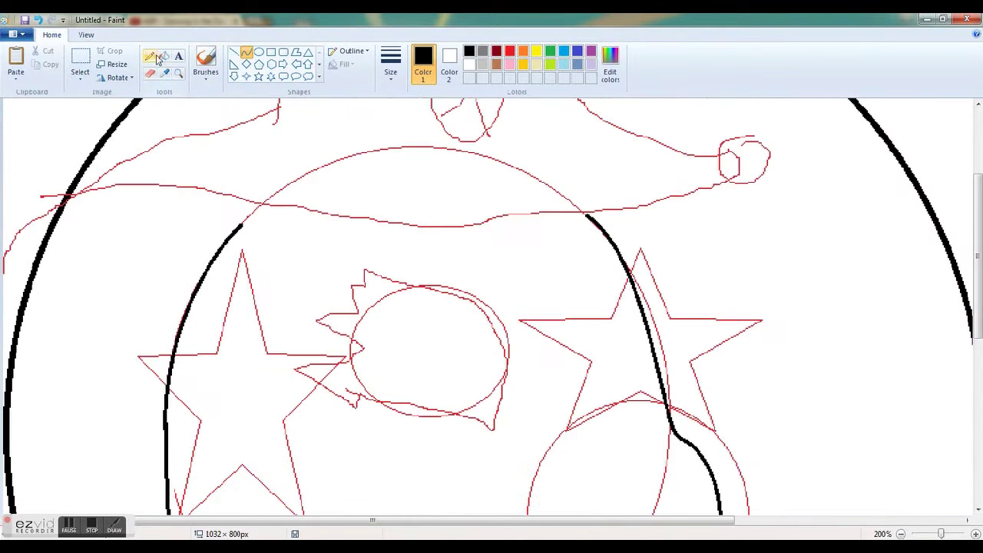
scroll(277, 223, up, 1)
scroll(342, 201, down, 1)
scroll(421, 305, down, 3)
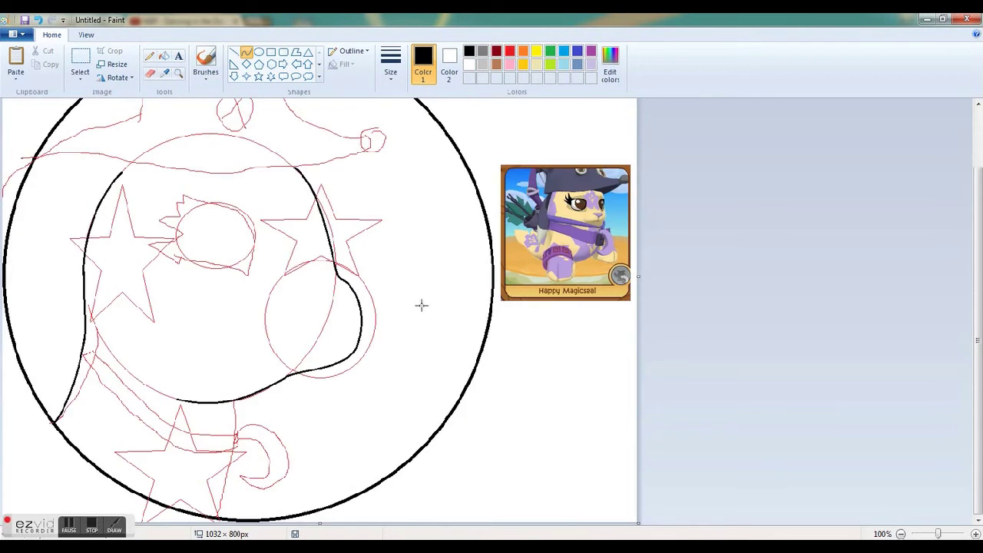
- Draw the hat's pointed ear with black curves over the red sketch
drag(157, 141, 179, 159)
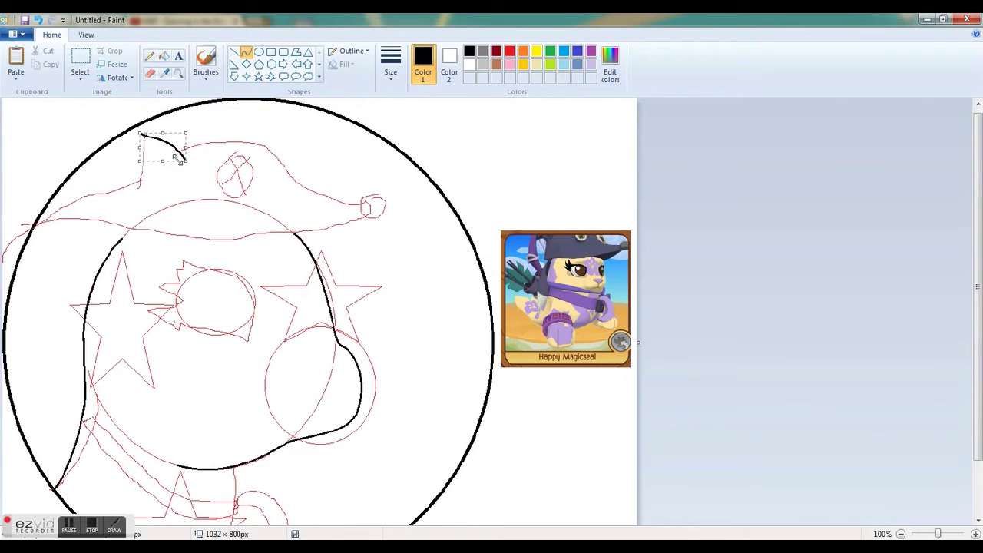
drag(48, 217, 77, 203)
drag(115, 167, 131, 187)
- Draw the outer edge of the hat's long hanging flap as a black curve beside the back of the head
click(976, 534)
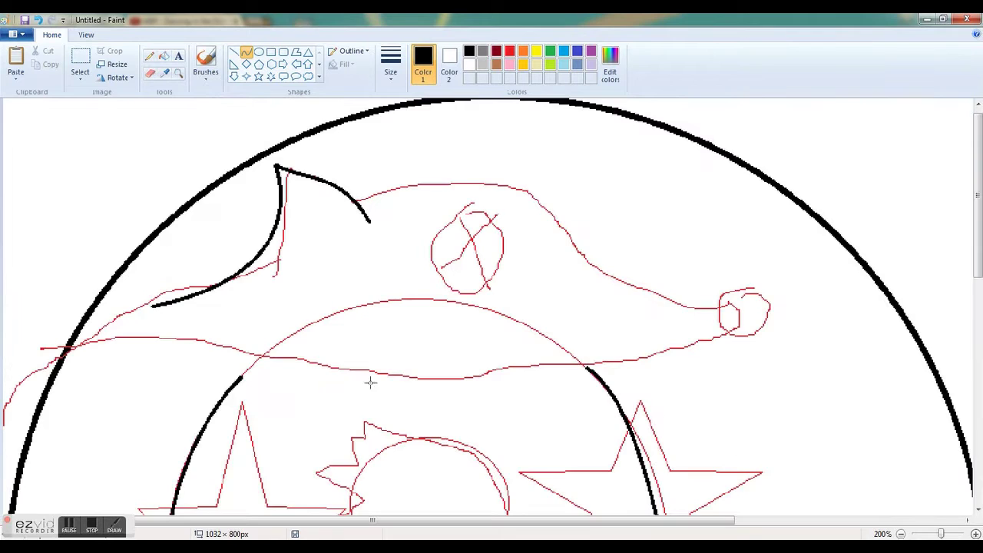
drag(978, 165, 977, 207)
drag(152, 200, 138, 467)
click(115, 227)
drag(47, 286, 9, 300)
scroll(356, 199, up, 3)
drag(355, 199, 651, 287)
drag(394, 168, 474, 146)
drag(503, 192, 500, 220)
key(ctrl+z)
- Trace the top of the hat with two black curves, from the ear over the crown and down to the snout tip
mouse_move(355, 198)
mouse_down()
mouse_move(390, 191)
mouse_move(554, 213)
mouse_up()
drag(446, 195, 430, 174)
drag(565, 178, 512, 162)
drag(554, 211, 722, 304)
drag(607, 239, 583, 250)
drag(638, 277, 626, 294)
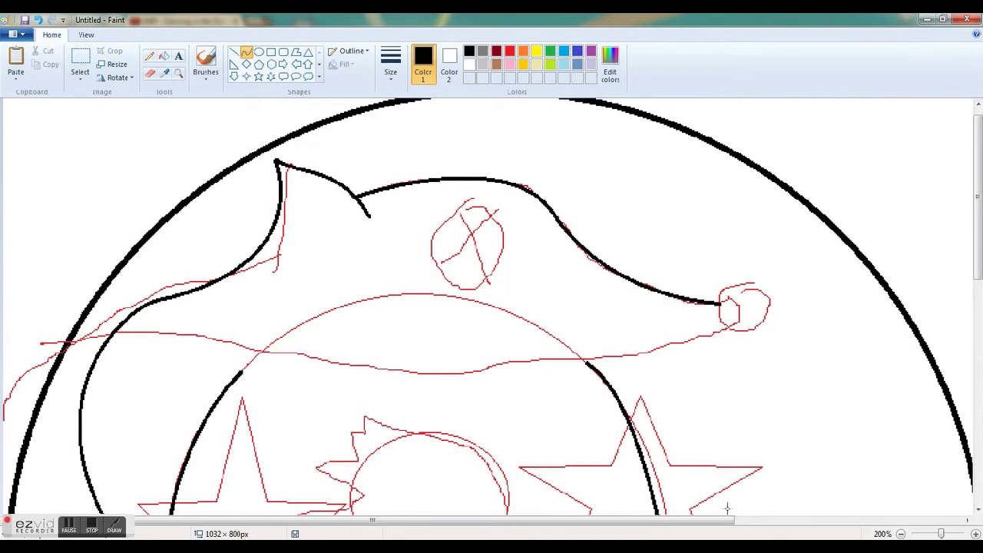
- Draw a small black circle for the nose at the tip of the hat's snout
drag(728, 519, 954, 520)
scroll(604, 211, down, 3)
click(258, 52)
mouse_move(417, 179)
mouse_down()
mouse_move(467, 227)
mouse_move(51, 273)
mouse_up()
- Trace the hat's lower edge from the nose across the forehead, and draw the flap's inner edge down to its tip
click(246, 52)
drag(387, 249, 228, 297)
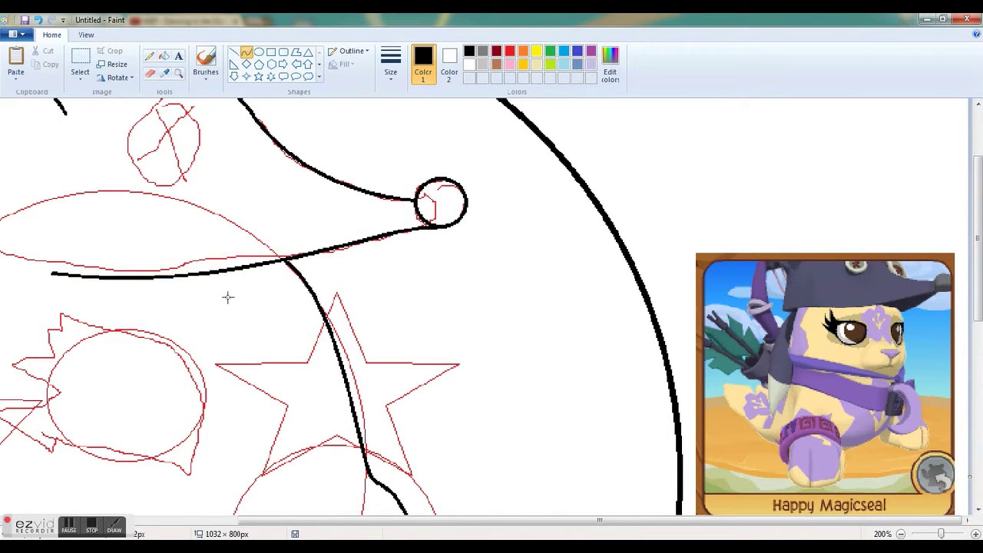
scroll(314, 309, left, 3)
drag(361, 270, 317, 405)
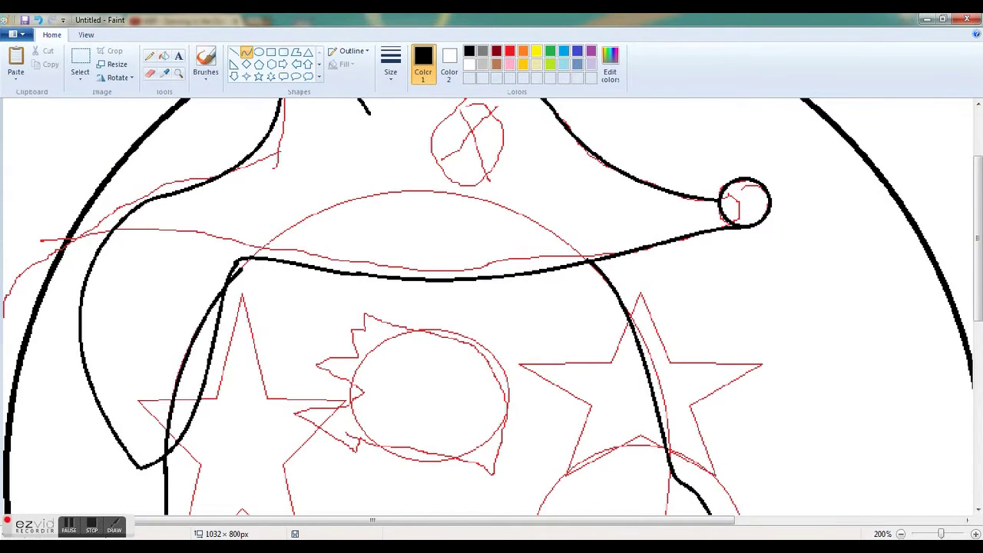
- Extend the hat's lower edge past the top of the flap's inner edge with a short black curve
scroll(423, 239, down, 1)
click(976, 534)
mouse_move(435, 519)
mouse_down()
mouse_move(652, 516)
mouse_move(341, 354)
mouse_up()
mouse_move(208, 237)
mouse_down()
mouse_move(324, 270)
mouse_move(270, 256)
mouse_up()
- Erase the lower part of the flap's outer edge and redraw it with a black curve
click(149, 73)
mouse_move(116, 359)
mouse_down()
mouse_move(99, 292)
mouse_move(226, 167)
mouse_move(120, 424)
mouse_move(138, 467)
mouse_up()
click(245, 51)
mouse_move(217, 169)
mouse_down()
mouse_move(208, 156)
mouse_move(131, 219)
mouse_up()
drag(96, 338, 51, 380)
scroll(115, 153, up, 3)
- Erase the upper part of the flap's outer edge and redraw it as a smooth slope toward the hat's ear
click(149, 73)
mouse_move(259, 255)
mouse_down()
mouse_move(204, 296)
mouse_move(267, 225)
mouse_move(160, 390)
mouse_move(157, 354)
mouse_up()
click(246, 52)
drag(265, 223, 280, 232)
drag(174, 311, 161, 320)
drag(278, 165, 153, 322)
- Erase the back edge of the hat's ear and redraw it with curves that blend into the flap
click(150, 73)
drag(284, 219, 287, 270)
click(246, 51)
drag(281, 201, 206, 295)
drag(257, 244, 296, 236)
drag(248, 277, 216, 276)
- Draw the inner ear outline inside the hat's ear with thin black curves
mouse_move(691, 523)
mouse_down()
mouse_move(850, 511)
mouse_move(660, 508)
mouse_up()
click(390, 65)
click(404, 104)
mouse_move(322, 230)
mouse_down()
mouse_move(261, 186)
mouse_move(324, 186)
mouse_up()
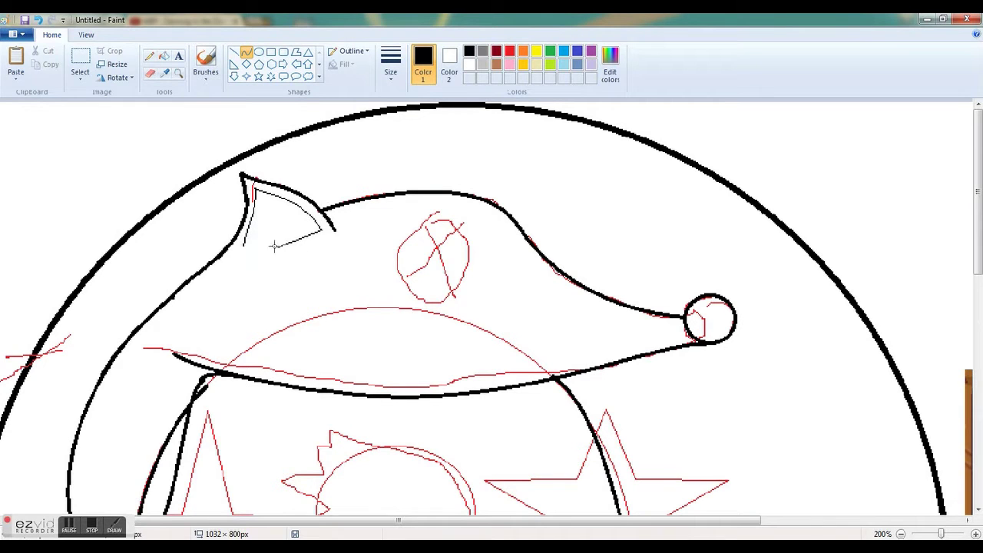
click(149, 56)
- Draw a thick black circle over the red button sketch on the hat, adjusting its size and position
click(259, 52)
drag(401, 215, 480, 308)
click(391, 65)
click(403, 122)
drag(442, 267, 435, 265)
drag(394, 212, 393, 227)
drag(449, 281, 450, 275)
- Draw crossing brown stitch lines in the middle of the hat's button
click(234, 52)
drag(599, 520, 803, 518)
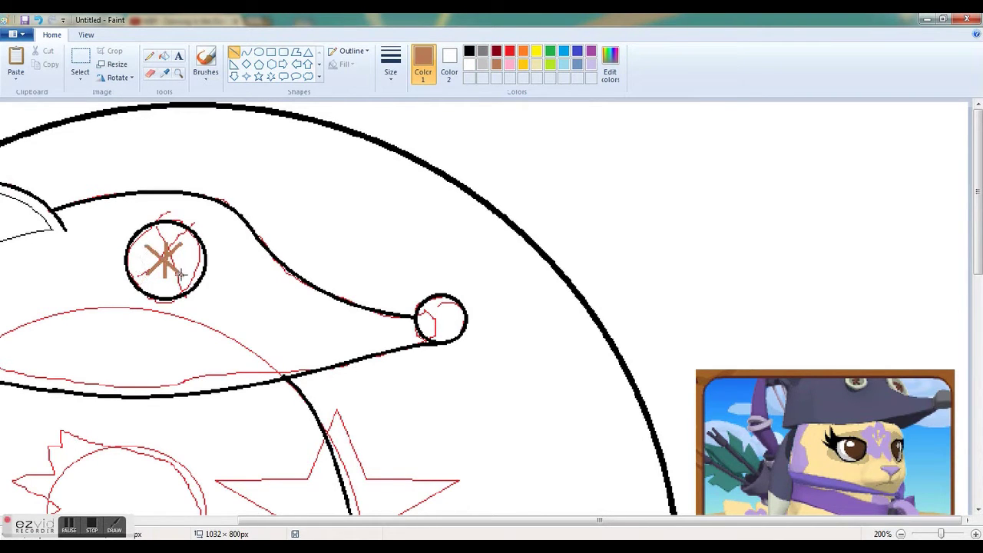
drag(461, 521, 330, 521)
- Erase the head outline that overlaps the hat's flap, shrinking the eraser for the spots close to the flap's edge
drag(760, 521, 656, 523)
scroll(557, 509, up, 1)
drag(977, 192, 976, 270)
click(150, 73)
scroll(230, 369, down, 2)
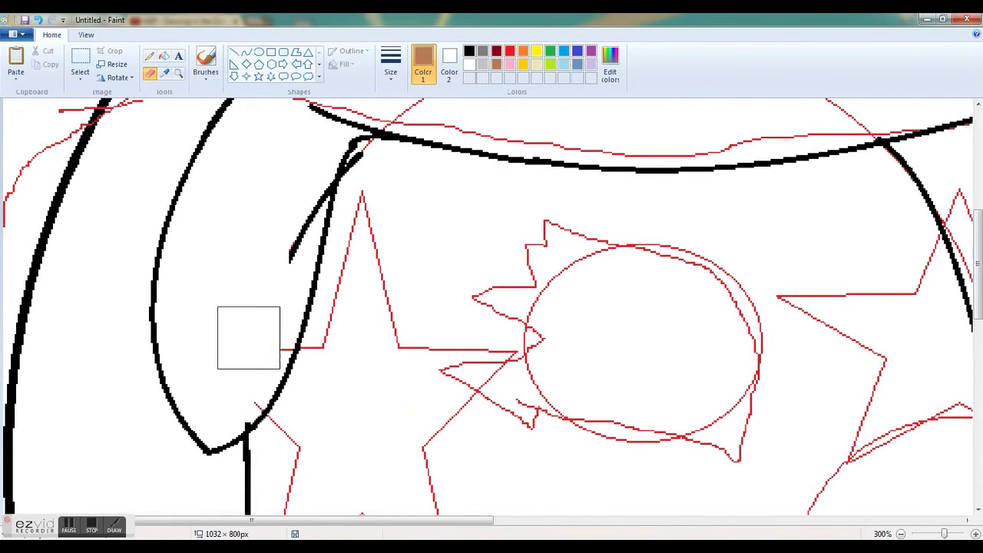
drag(278, 233, 284, 181)
key(ctrl+KP_Subtract)
key(ctrl+KP_Subtract)
key(ctrl+KP_Subtract)
key(ctrl+KP_Subtract)
key(ctrl+KP_Subtract)
key(ctrl+KP_Subtract)
key(ctrl+KP_Subtract)
key(ctrl+KP_Subtract)
key(ctrl+KP_Subtract)
key(ctrl+KP_Subtract)
key(ctrl+KP_Subtract)
key(ctrl+KP_Subtract)
key(ctrl+KP_Subtract)
key(ctrl+KP_Subtract)
key(ctrl+KP_Subtract)
key(ctrl+KP_Subtract)
key(ctrl+KP_Subtract)
key(ctrl+KP_Subtract)
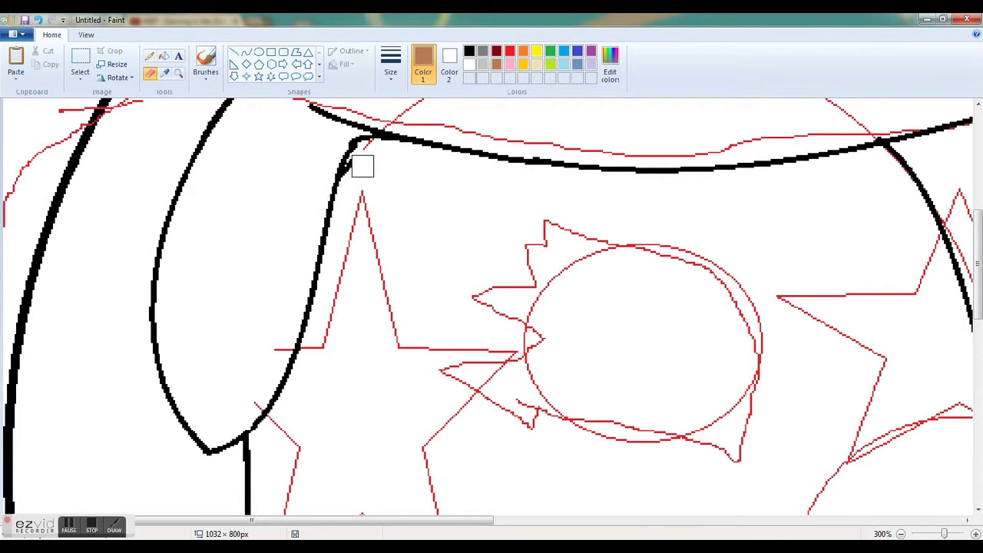
- Touch up the flap's outline with a black pencil
click(150, 56)
click(470, 51)
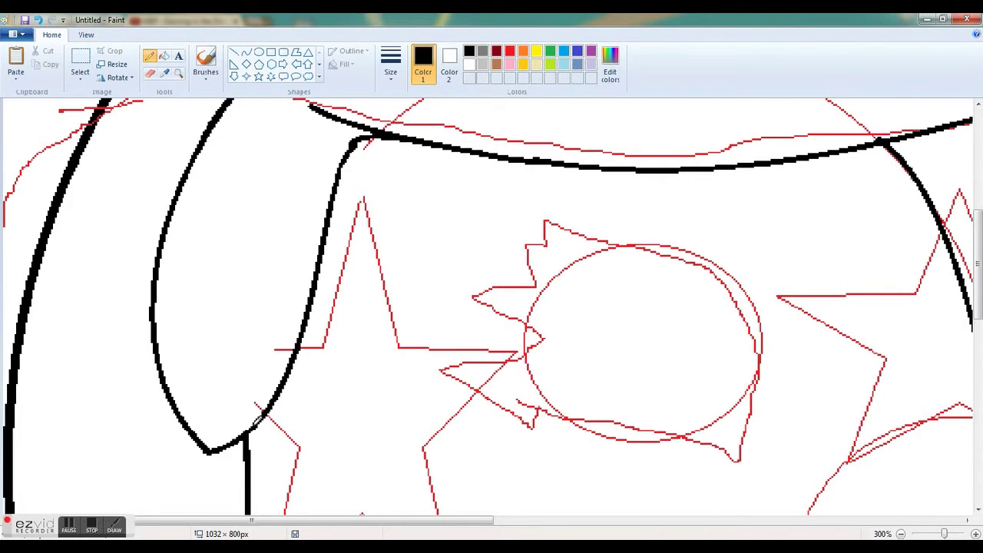
click(901, 534)
click(900, 533)
scroll(339, 334, up, 5)
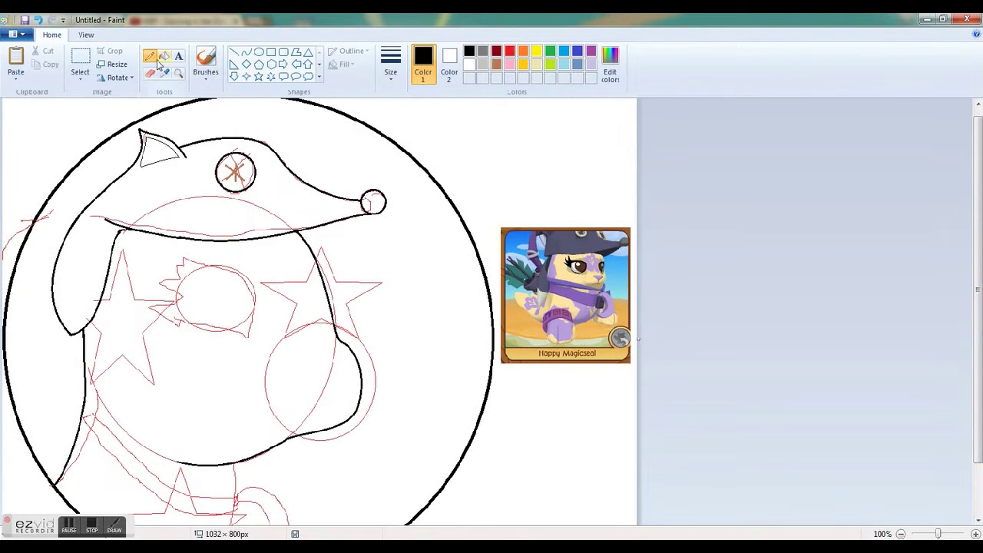
- Draw a thin black curve across the lower part of the hat's flap to mark off its tip
click(391, 65)
click(246, 52)
click(391, 63)
click(395, 97)
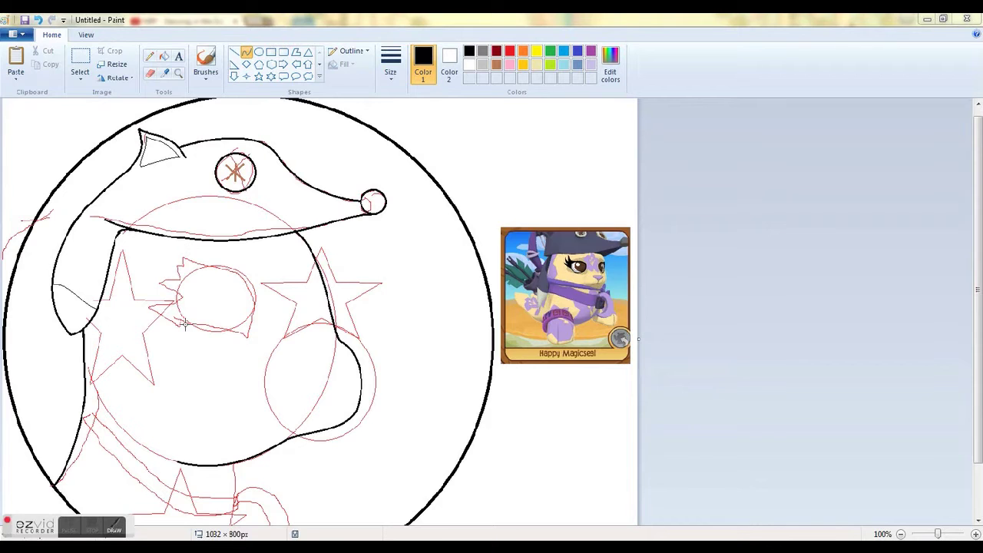
- Erase a gap in the back-of-neck line and draw the neckband there with two parallel black curves and rounded ends
ctrl+scroll(491, 307, up, 2)
scroll(928, 462, down, 3)
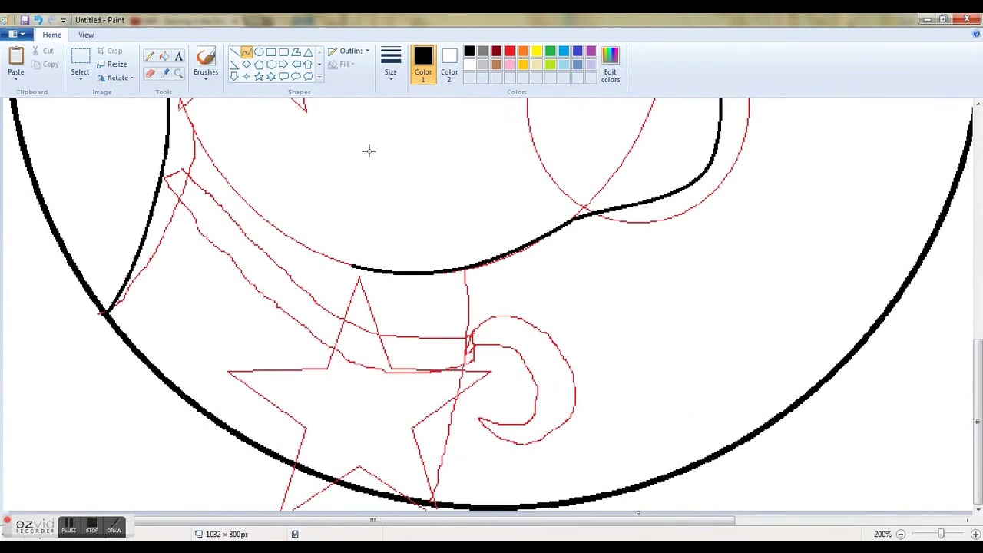
click(150, 73)
click(245, 52)
drag(163, 153, 468, 340)
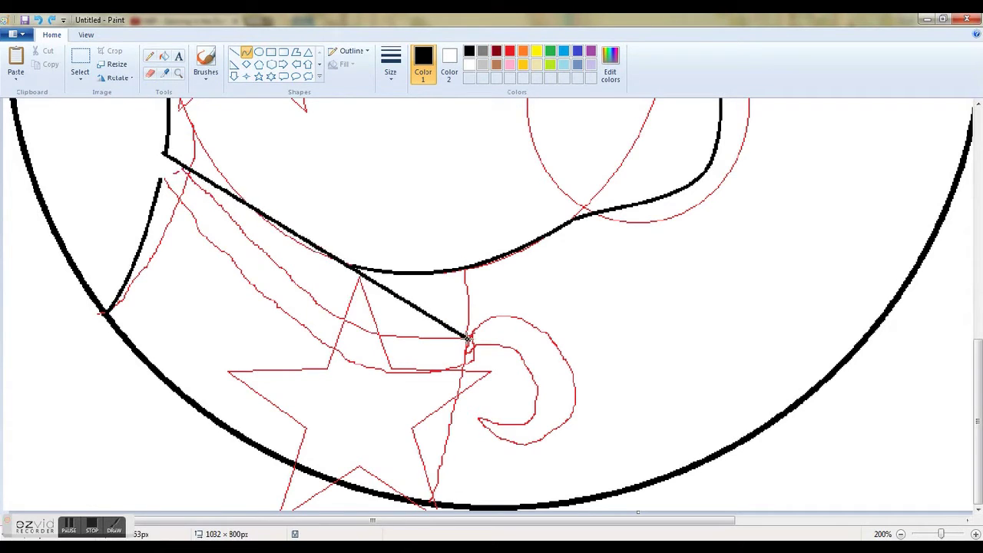
drag(170, 167, 198, 203)
drag(361, 331, 338, 333)
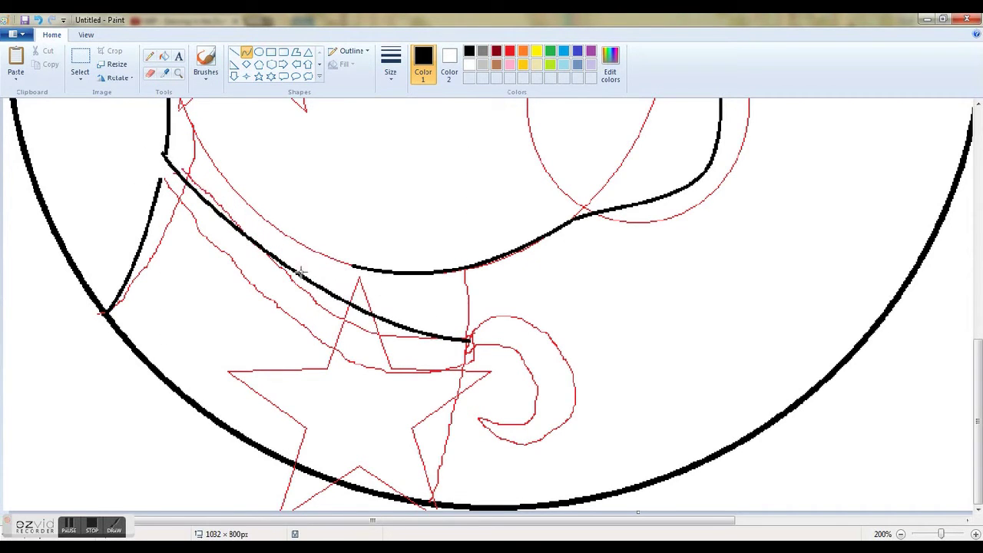
mouse_move(152, 156)
mouse_down()
mouse_move(149, 167)
mouse_move(386, 331)
mouse_move(472, 358)
mouse_up()
mouse_move(184, 195)
mouse_down()
mouse_move(187, 213)
mouse_move(357, 351)
mouse_up()
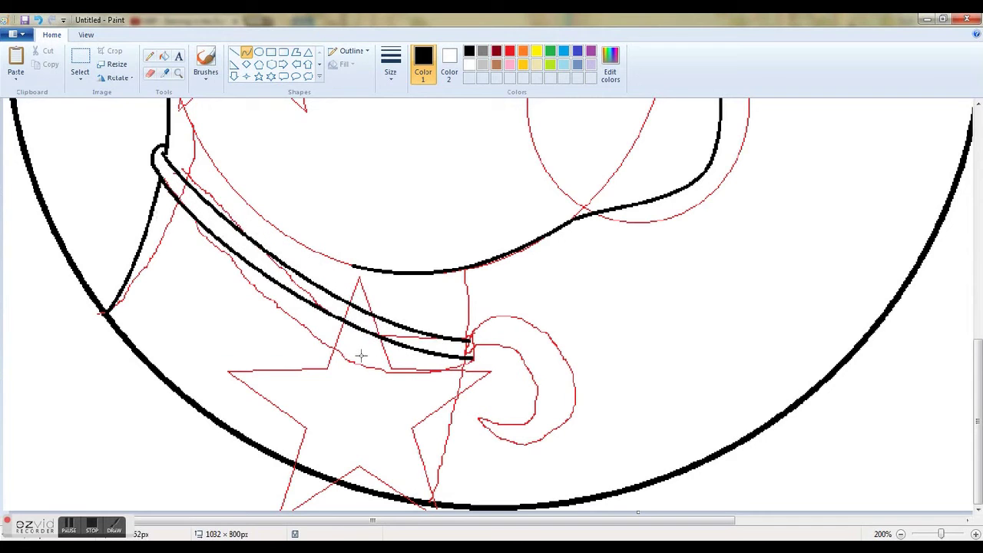
- Trace the front of the neck from the chin to the neckband and, with a slight bend, on to the outer circle
mouse_move(464, 269)
mouse_down()
mouse_move(469, 338)
mouse_move(431, 501)
mouse_up()
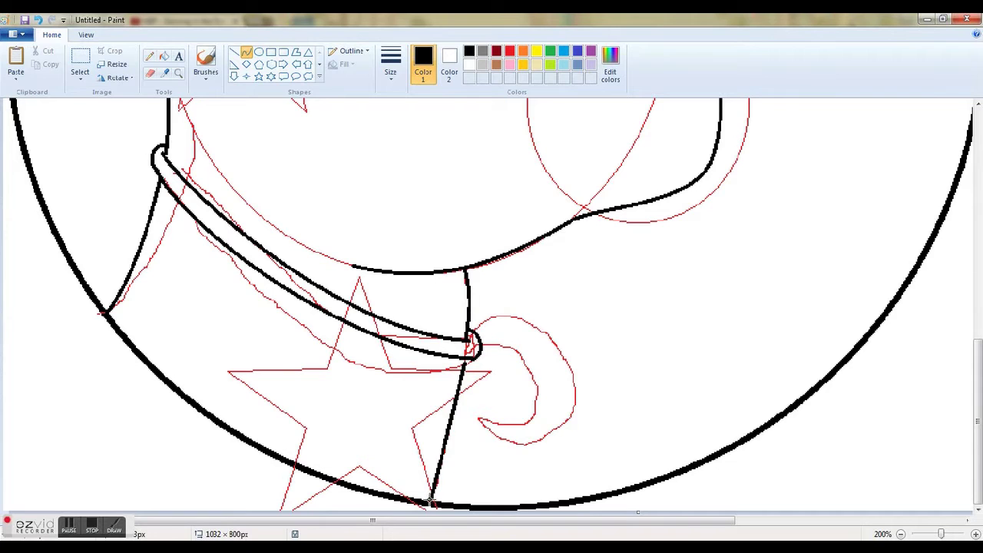
key(ctrl+z)
drag(464, 360, 430, 503)
drag(455, 400, 458, 416)
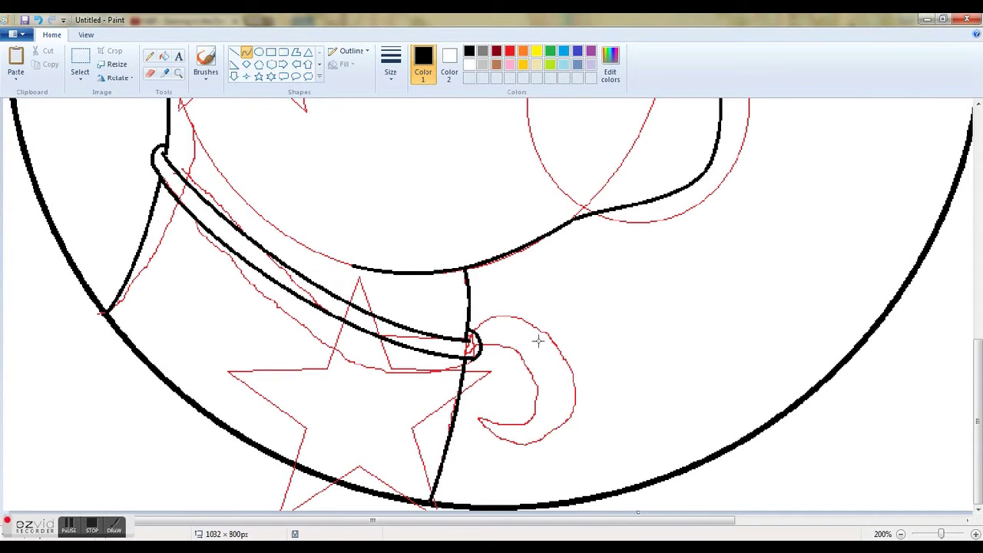
- Erase the neckband's rounded front end and trace the attached crescent with black outer and inner curves
click(150, 72)
click(246, 52)
drag(566, 336, 559, 386)
drag(505, 332, 499, 307)
drag(540, 331, 571, 327)
drag(559, 384, 478, 402)
mouse_move(536, 399)
mouse_down()
mouse_move(549, 412)
mouse_move(544, 442)
mouse_up()
drag(505, 436, 496, 445)
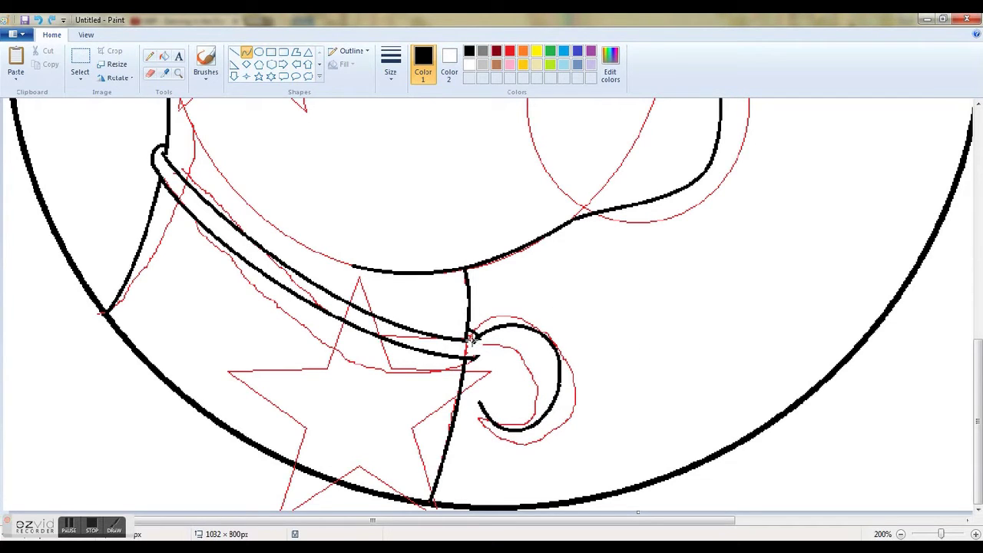
drag(500, 357, 523, 342)
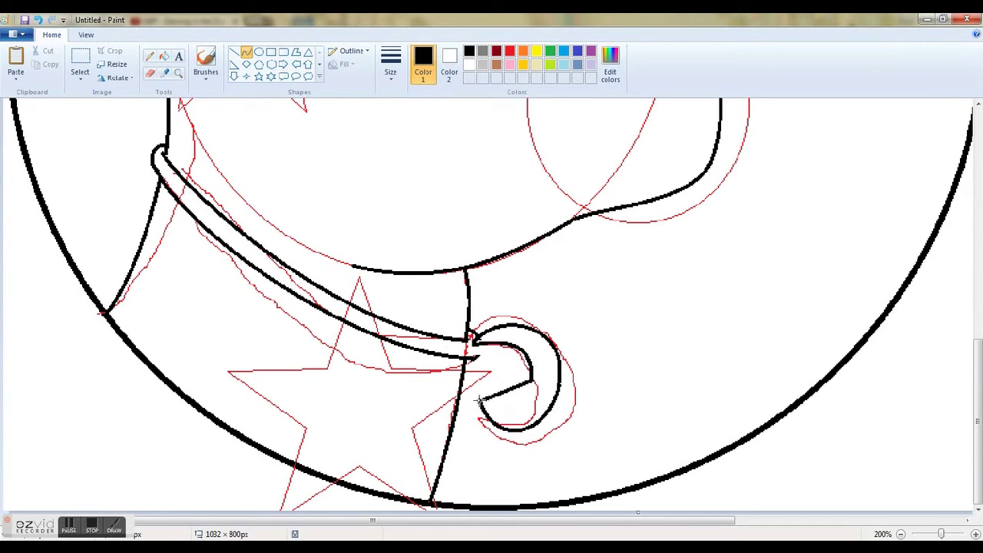
drag(479, 401, 516, 419)
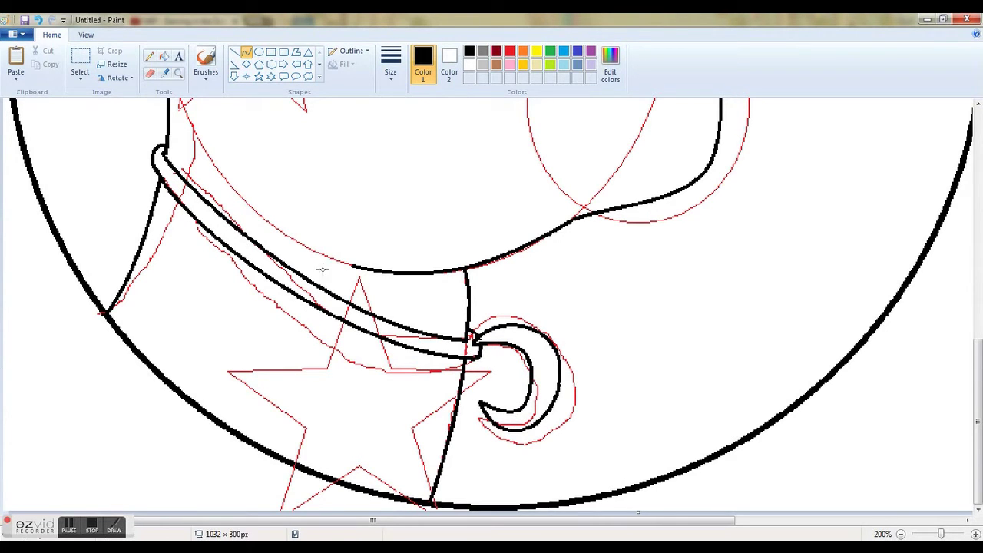
- Draw the mouth as a black curve running back from the muzzle's lower edge
scroll(323, 269, up, 4)
scroll(430, 304, down, 2)
drag(704, 378, 584, 383)
drag(674, 388, 641, 401)
scroll(655, 407, up, 1)
scroll(652, 404, down, 1)
click(975, 534)
drag(461, 521, 658, 521)
scroll(489, 298, down, 2)
drag(579, 336, 450, 307)
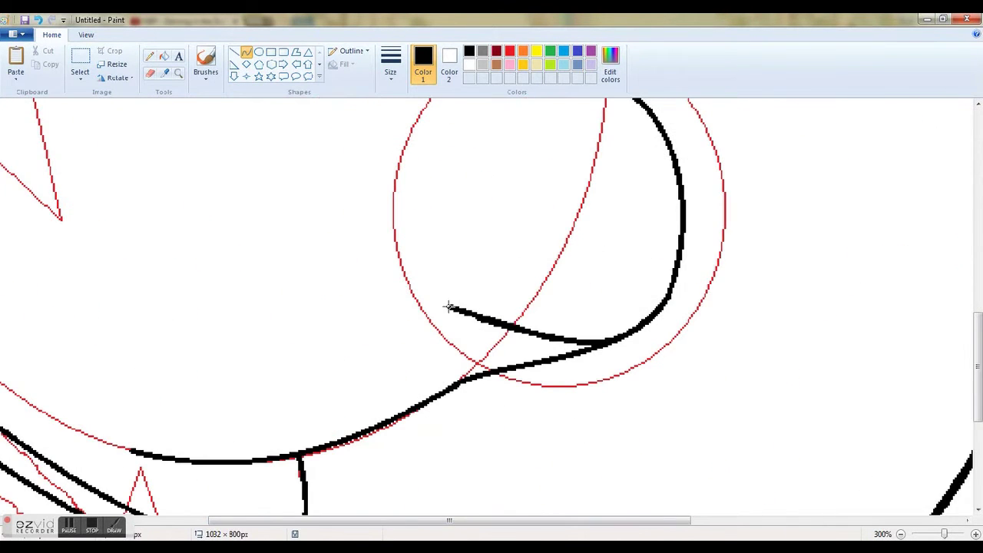
- Trace the eye's outline with black curves, ending in a point at the lower front corner
scroll(592, 415, up, 3)
click(901, 533)
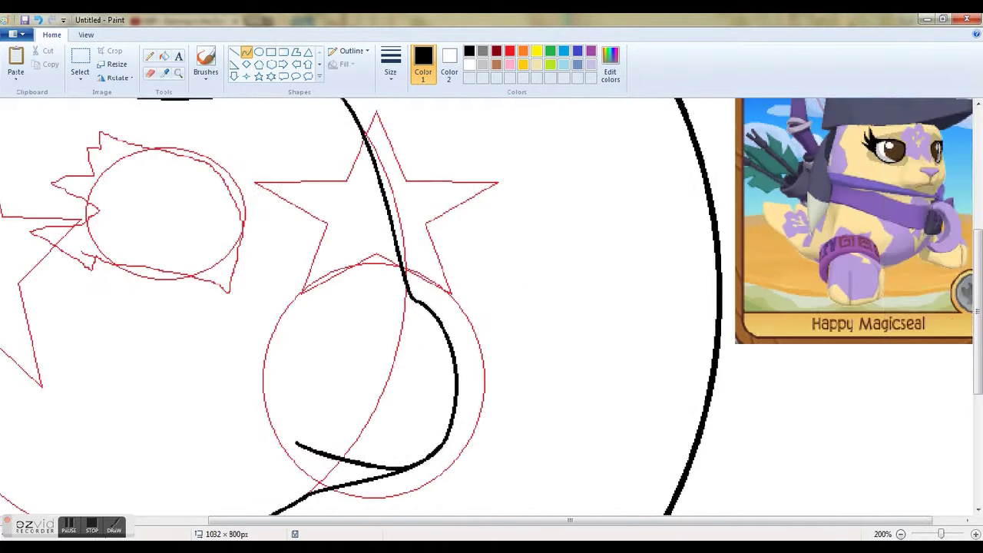
drag(791, 521, 572, 521)
scroll(537, 402, up, 1)
mouse_move(494, 397)
mouse_down()
mouse_move(440, 249)
mouse_move(391, 246)
mouse_up()
drag(499, 360, 471, 364)
drag(498, 323, 582, 259)
drag(392, 244, 366, 363)
mouse_move(377, 303)
mouse_down()
mouse_move(352, 265)
mouse_move(342, 343)
mouse_move(482, 391)
mouse_move(366, 363)
mouse_up()
key(ctrl+z)
drag(457, 381, 459, 386)
drag(381, 368, 377, 373)
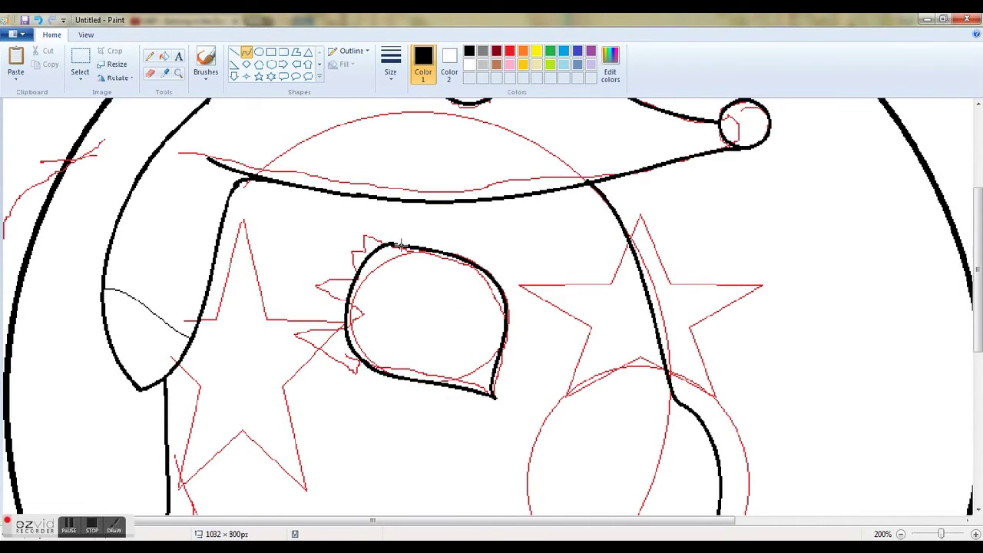
- Draw three pointed, overlapping eyelashes in black curves along the back edge of the eye
mouse_move(374, 233)
mouse_down()
mouse_move(366, 224)
mouse_move(393, 395)
mouse_move(371, 369)
mouse_up()
drag(356, 296, 310, 281)
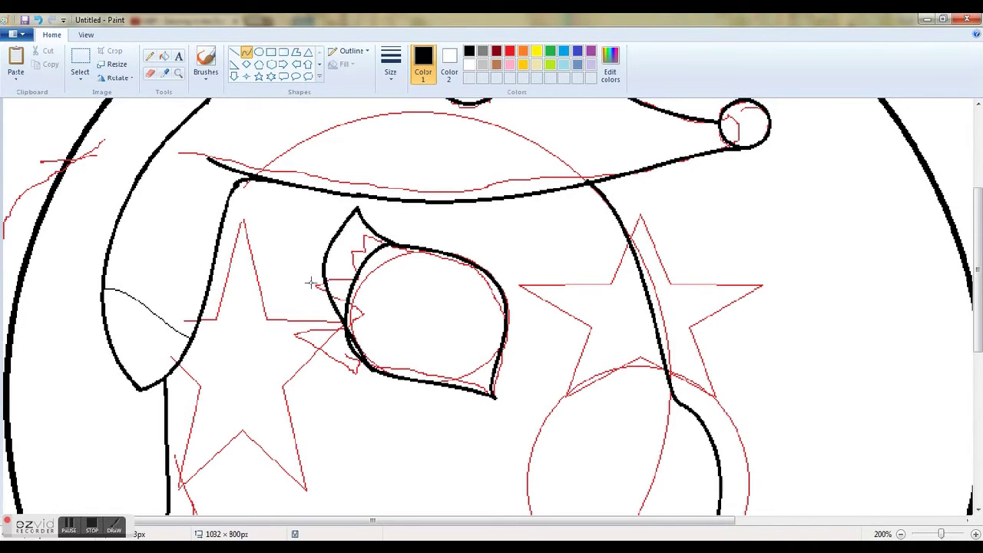
drag(338, 339, 330, 349)
drag(326, 235, 374, 371)
drag(341, 286, 308, 297)
mouse_move(318, 330)
mouse_down()
mouse_move(309, 338)
mouse_move(382, 374)
mouse_move(304, 328)
mouse_up()
mouse_move(348, 359)
mouse_down()
mouse_move(342, 374)
mouse_move(342, 364)
mouse_up()
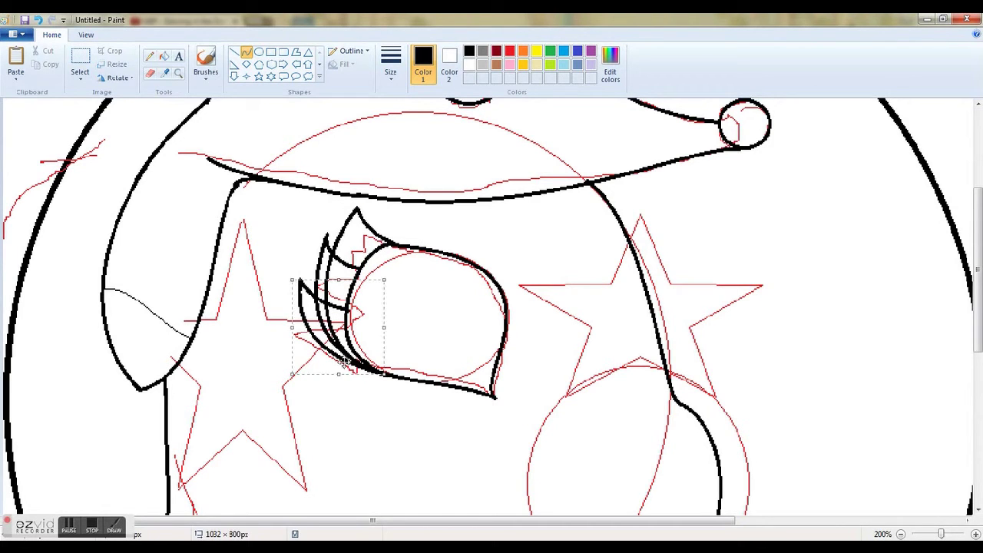
- Draw two black curves inside the eye, one for the thick lid edge and one for the iris
click(164, 56)
click(246, 52)
drag(416, 248, 347, 319)
mouse_move(381, 283)
mouse_down()
mouse_move(360, 285)
mouse_move(381, 374)
mouse_up()
drag(415, 292, 411, 251)
drag(384, 330, 347, 338)
- Add a large and a small oval highlight in the eye and a short curve across its pointed lower corner
click(258, 52)
click(392, 74)
click(432, 276)
drag(423, 270, 478, 335)
drag(453, 305, 438, 306)
drag(410, 341, 438, 372)
drag(424, 357, 446, 358)
scroll(499, 346, down, 3)
click(246, 51)
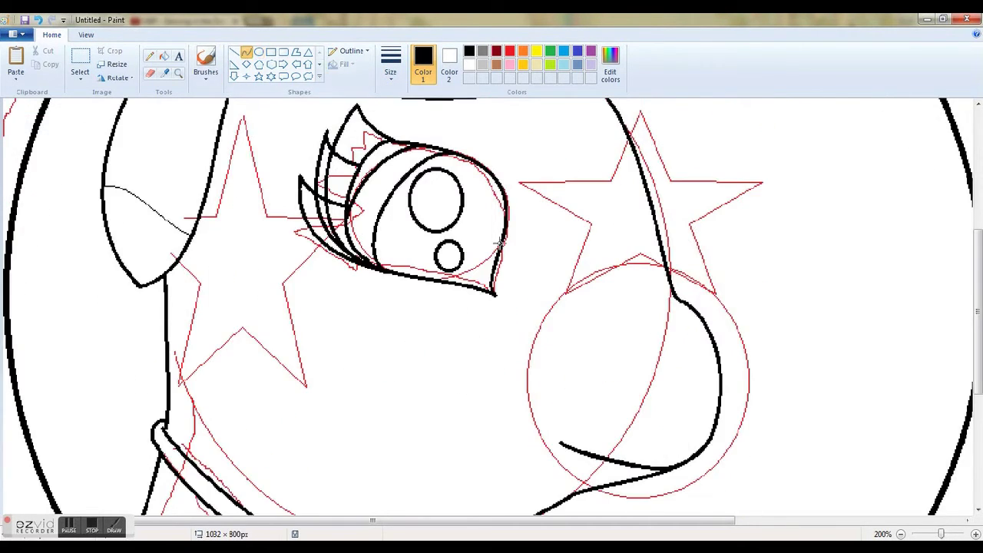
drag(452, 283, 490, 286)
- Draw the nose at the upper front of the muzzle with two black curves meeting in a rounded point
click(901, 534)
mouse_move(978, 300)
mouse_down()
mouse_move(979, 261)
mouse_move(981, 305)
mouse_move(979, 282)
mouse_up()
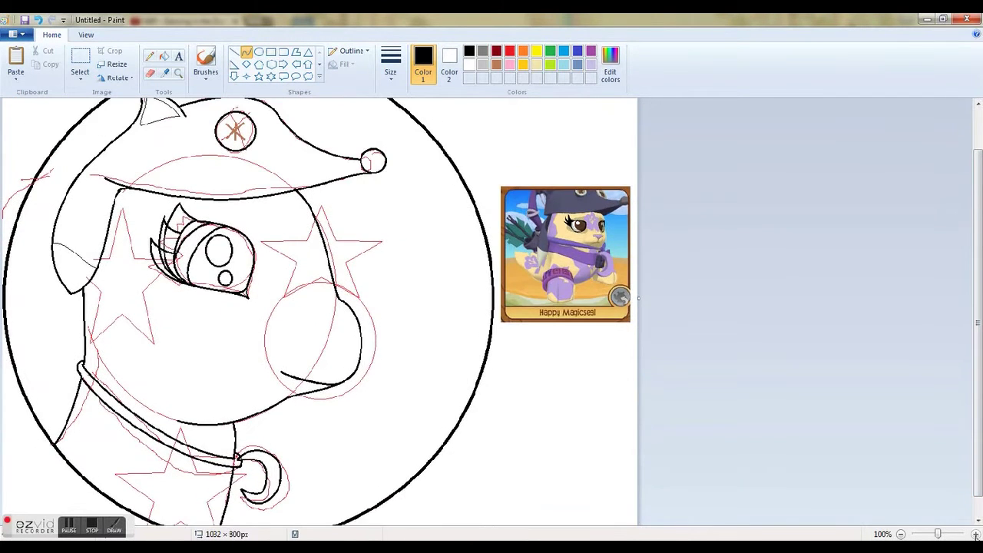
click(975, 534)
drag(559, 309, 535, 300)
drag(580, 342, 516, 355)
mouse_move(377, 520)
mouse_down()
mouse_move(602, 524)
mouse_move(388, 531)
mouse_up()
scroll(392, 531, up, 2)
scroll(538, 530, down, 3)
scroll(640, 528, up, 2)
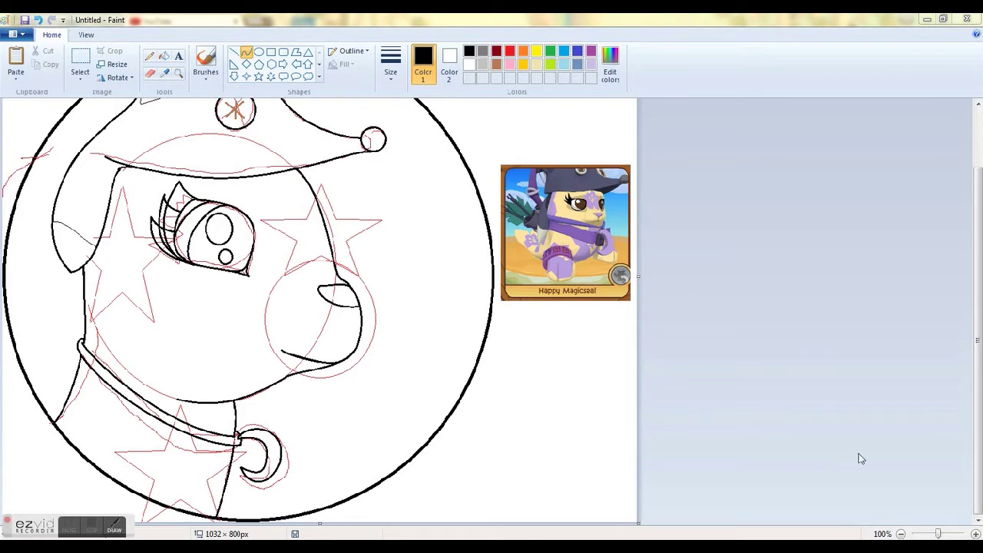
- Draw a partial flower marking with three rounded black petals against the front edge of the face, guided by the red star
scroll(860, 456, up, 2)
scroll(491, 307, right, 5)
scroll(383, 177, up, 2)
scroll(532, 228, down, 1)
drag(286, 261, 302, 286)
drag(313, 206, 276, 248)
mouse_move(281, 340)
mouse_down()
mouse_move(301, 353)
mouse_move(226, 340)
mouse_move(307, 335)
mouse_move(253, 302)
mouse_move(299, 350)
mouse_move(330, 407)
mouse_move(369, 415)
mouse_up()
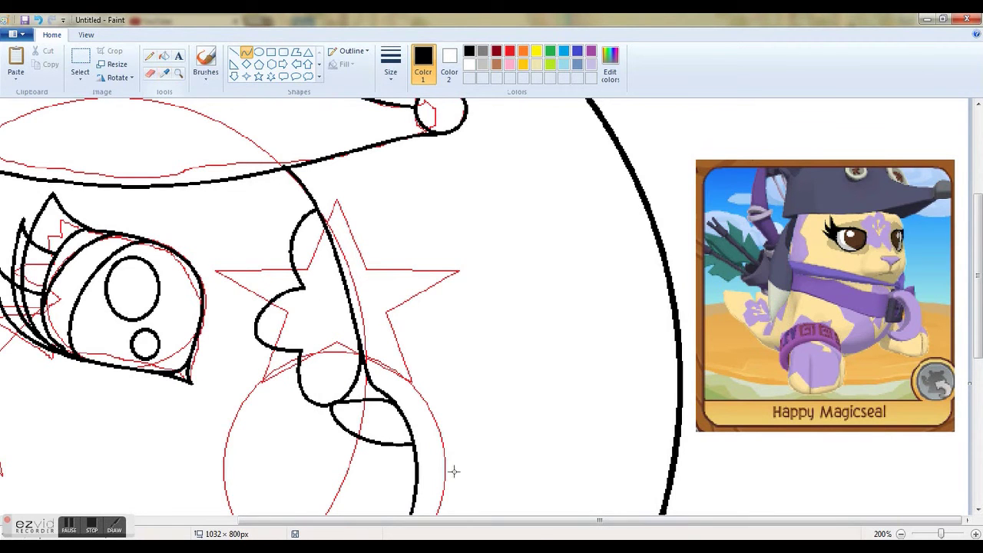
- Trace the red star on the cheek as a black flower marking with rounded petals, partly behind the hat's flap and eyelashes
scroll(256, 447, left, 5)
drag(216, 306, 274, 305)
drag(223, 234, 189, 196)
drag(315, 203, 339, 196)
drag(280, 372, 332, 377)
drag(351, 288, 312, 287)
key(ctrl+z)
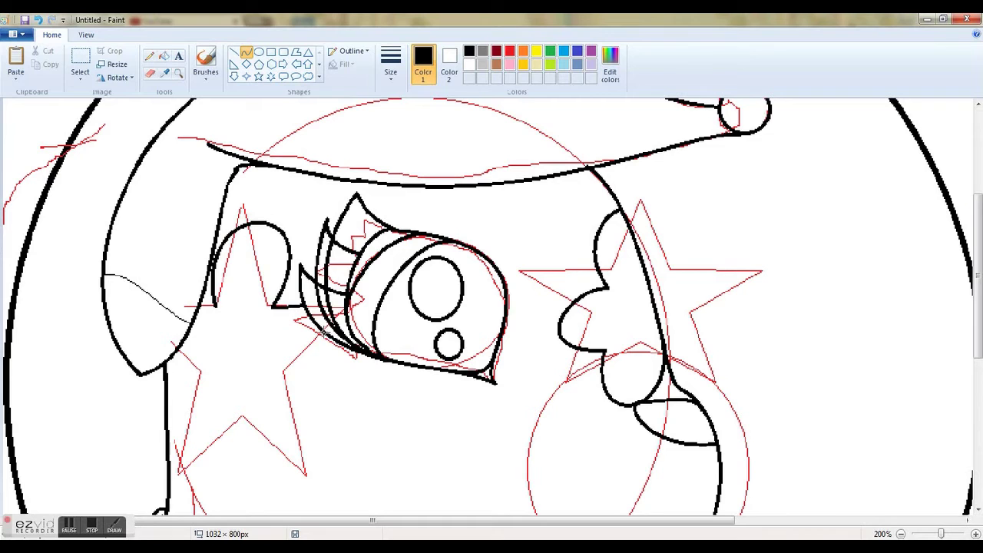
click(286, 377)
drag(246, 384, 246, 385)
drag(327, 449, 340, 480)
drag(234, 456, 236, 478)
drag(194, 368, 137, 461)
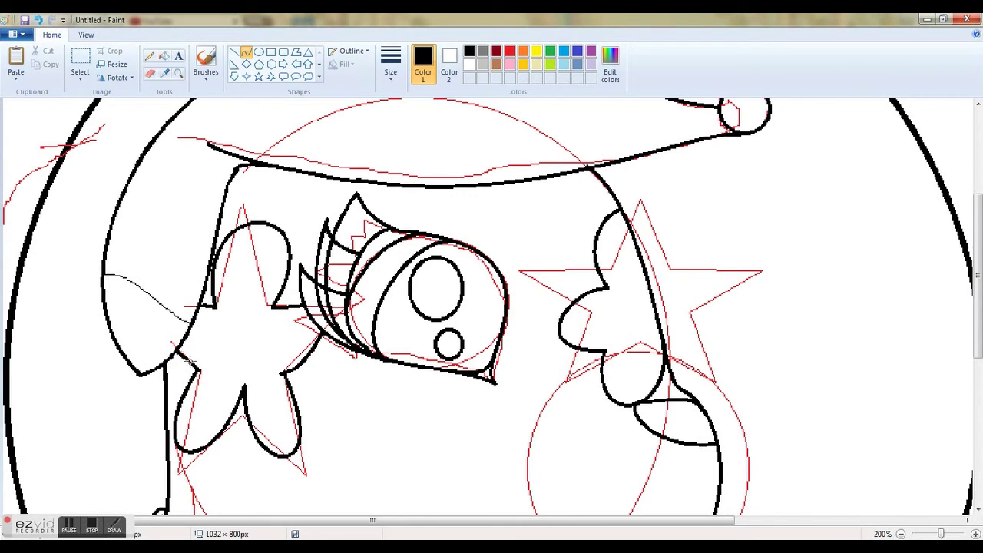
- Trace the red star below the neckband as a black flower marking, its lower petals reaching towards the outer circle
scroll(488, 375, down, 5)
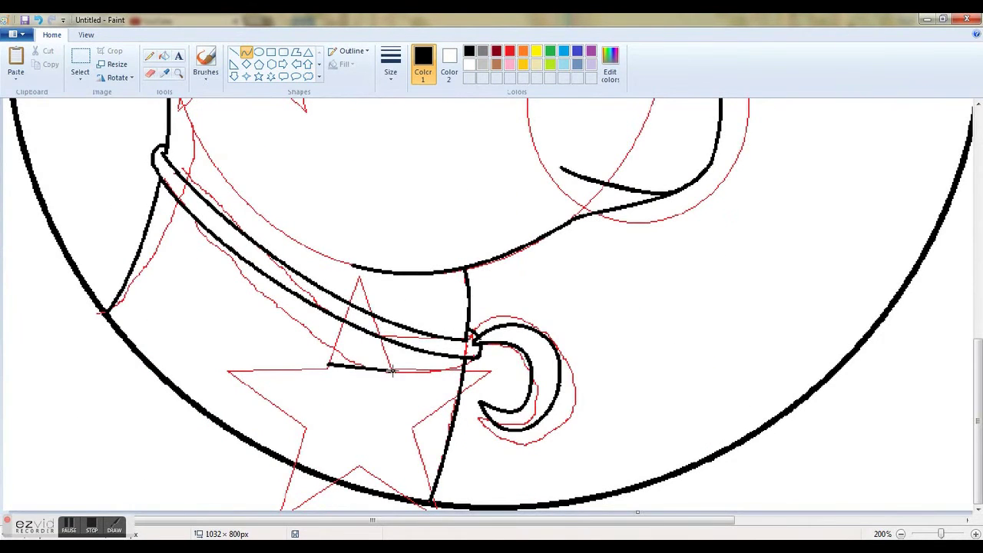
click(334, 328)
drag(390, 372, 390, 342)
drag(325, 370, 261, 401)
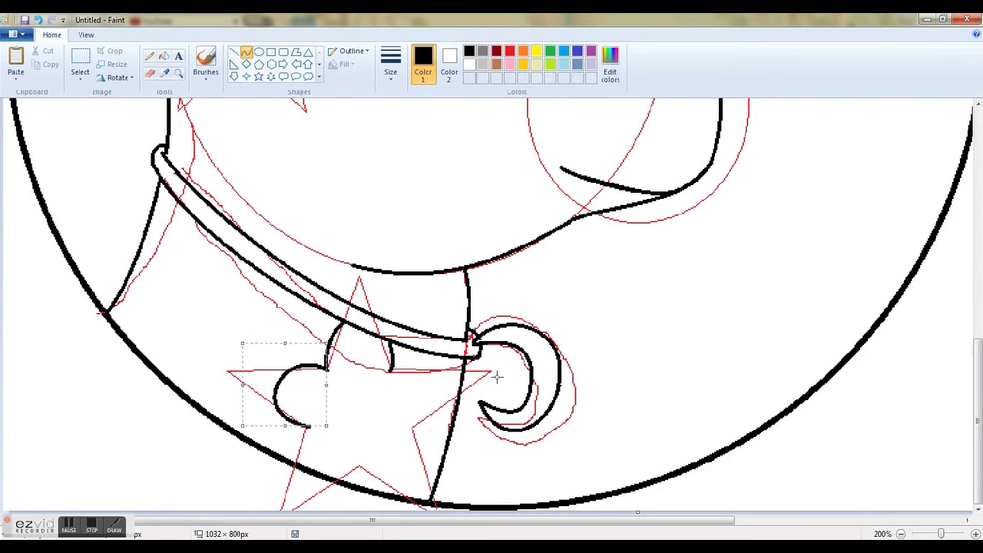
drag(402, 401, 451, 427)
drag(380, 427, 365, 432)
drag(402, 440, 437, 493)
drag(370, 477, 350, 482)
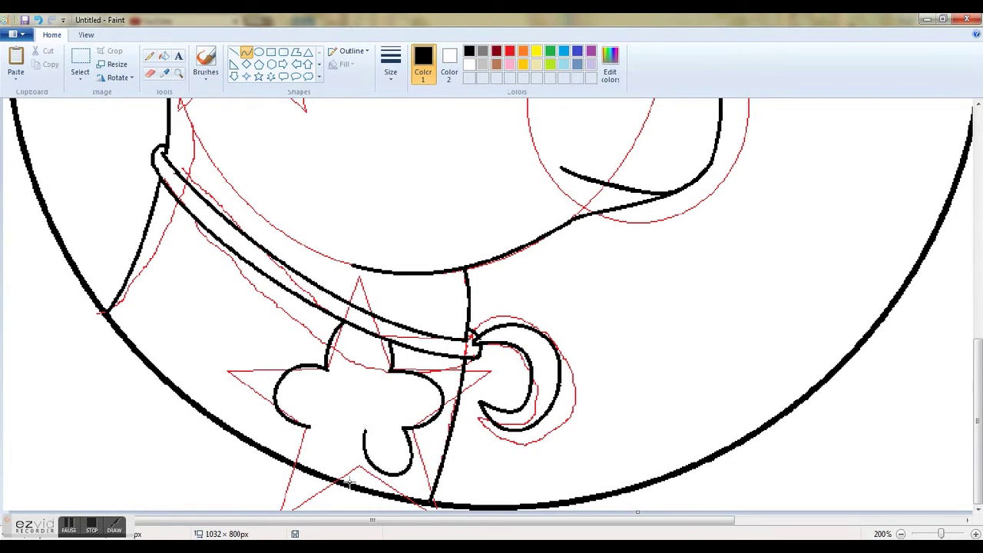
key(ctrl+z)
drag(384, 439, 445, 499)
drag(384, 500, 365, 502)
drag(310, 427, 330, 505)
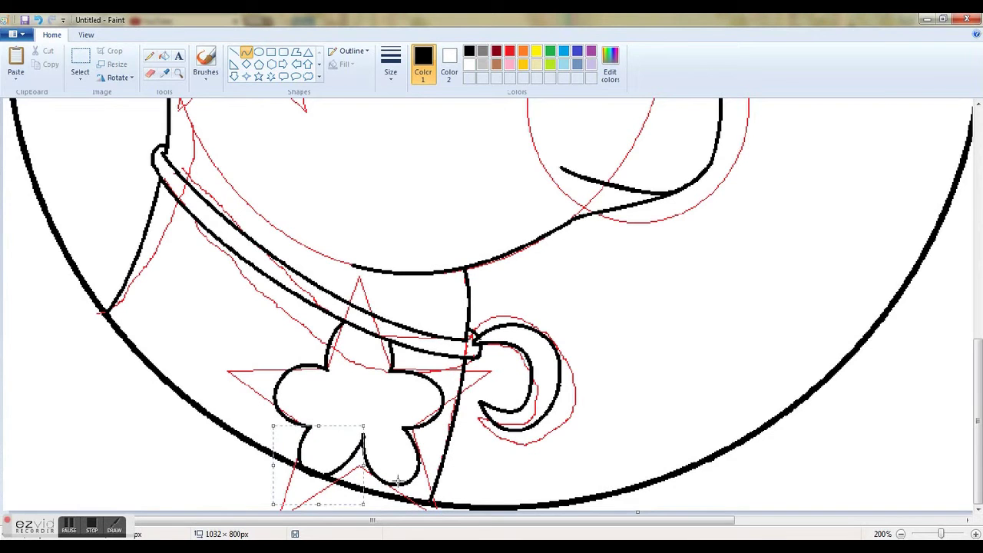
- Try to clear the red sketch by deleting the whole selected canvas with white as Color 1 and red as Color 2
click(901, 533)
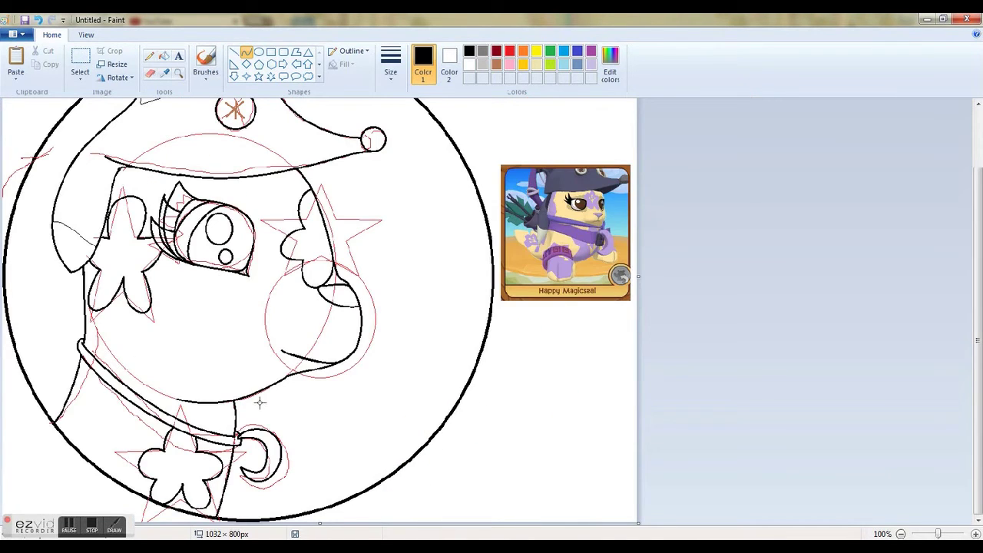
drag(978, 338, 977, 296)
click(449, 66)
click(510, 51)
click(424, 66)
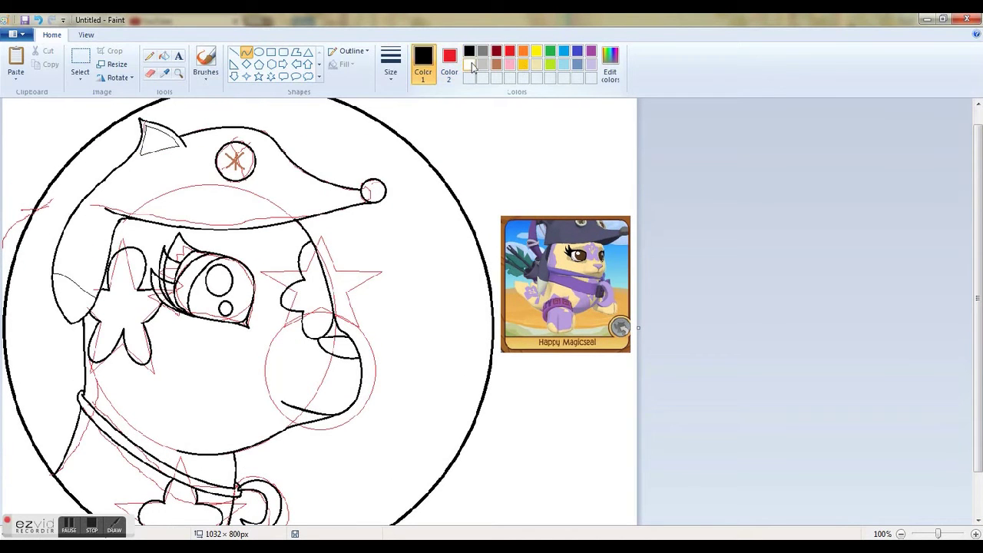
click(469, 64)
click(81, 75)
click(113, 151)
key(Delete)
key(ctrl+z)
key(Delete)
key(ctrl+z)
click(722, 340)
- Try to clear the red sketch from the fully selected canvas with red as Color 1 and white as Color 2
click(510, 52)
click(449, 66)
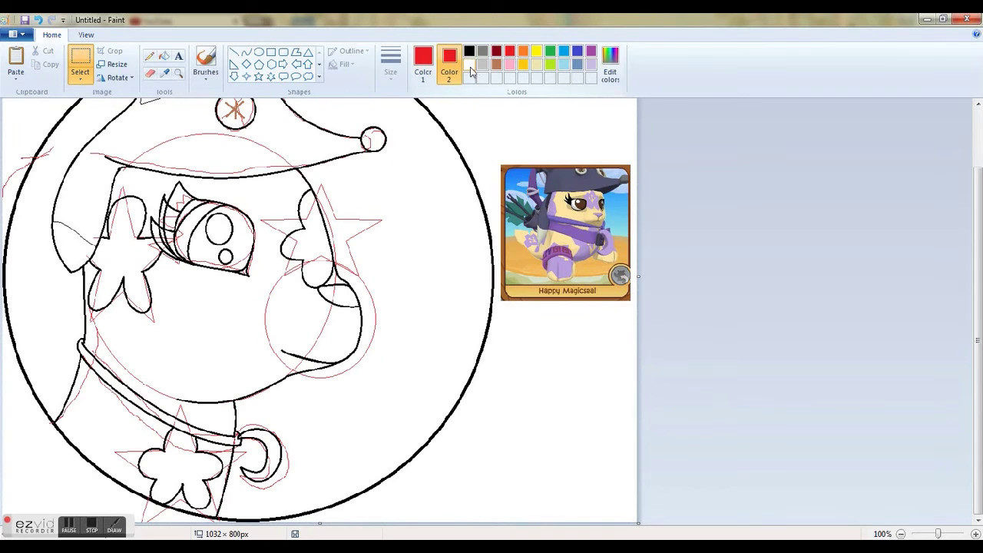
click(469, 66)
click(82, 76)
click(114, 151)
right_click(220, 186)
right_click(257, 186)
click(260, 194)
key(ctrl+z)
- Swap to white as Color 1 and red as Color 2 and try again to clear the sketch from the selected canvas
click(423, 66)
click(469, 67)
click(450, 66)
click(510, 51)
click(85, 79)
click(114, 151)
right_click(114, 151)
click(147, 173)
right_click(152, 169)
click(168, 176)
click(37, 20)
right_click(160, 176)
click(177, 183)
click(37, 20)
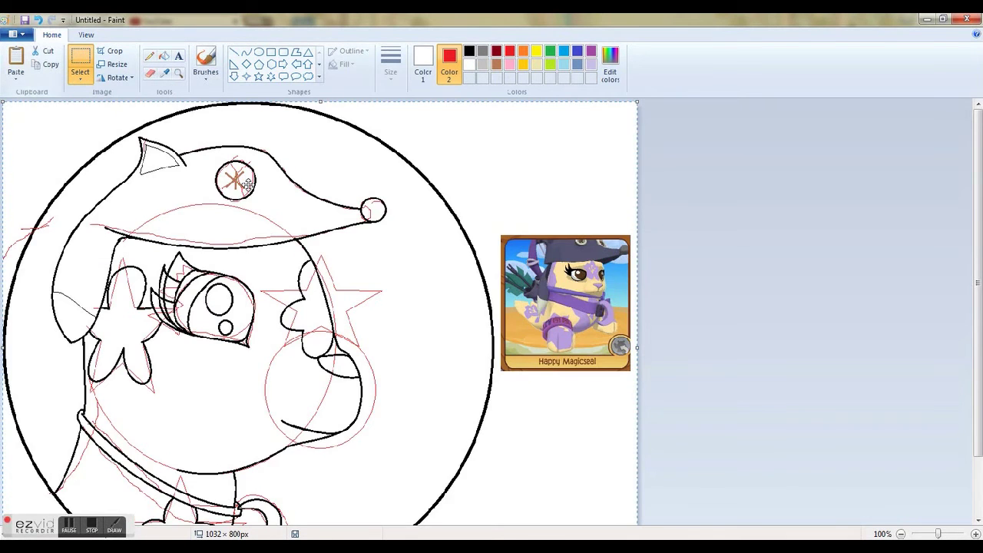
- With red as Color 1 and white as Color 2, erase only the red sketch lines across the whole drawing
scroll(242, 270, down, 3)
click(150, 74)
click(423, 66)
click(510, 52)
click(449, 68)
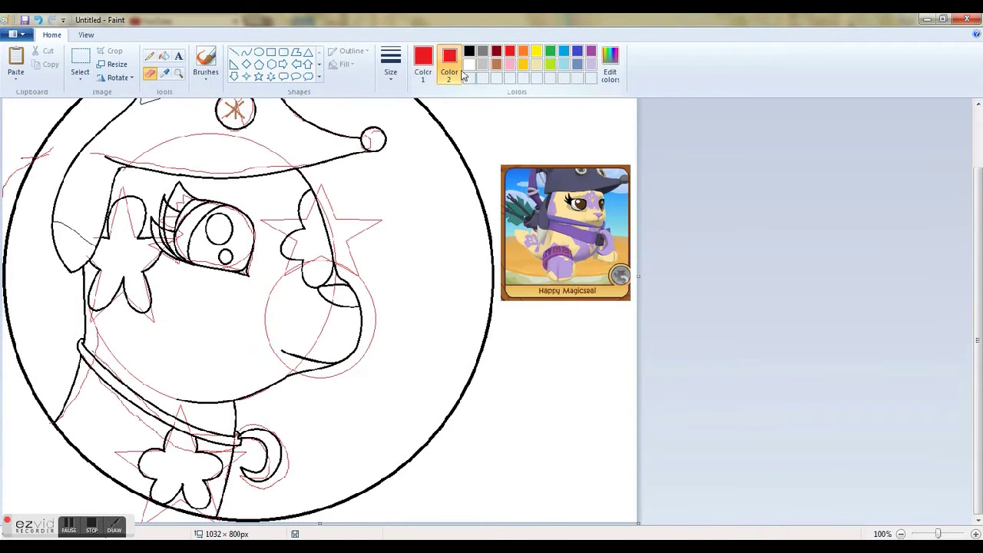
mouse_move(314, 214)
mouse_down()
mouse_move(504, 290)
mouse_move(363, 345)
mouse_move(55, 363)
mouse_move(12, 273)
mouse_move(256, 198)
mouse_move(268, 137)
mouse_up()
scroll(52, 129, up, 2)
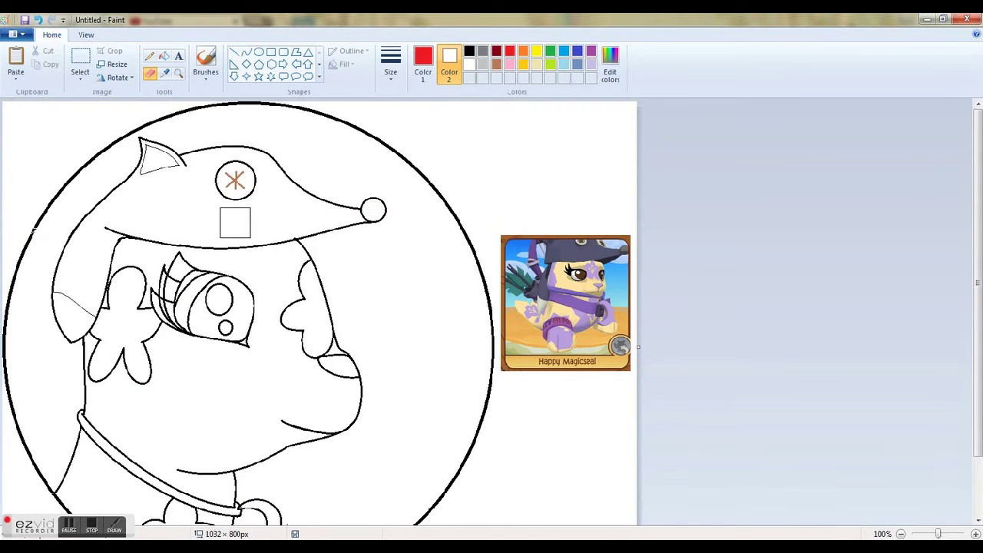
scroll(264, 466, down, 2)
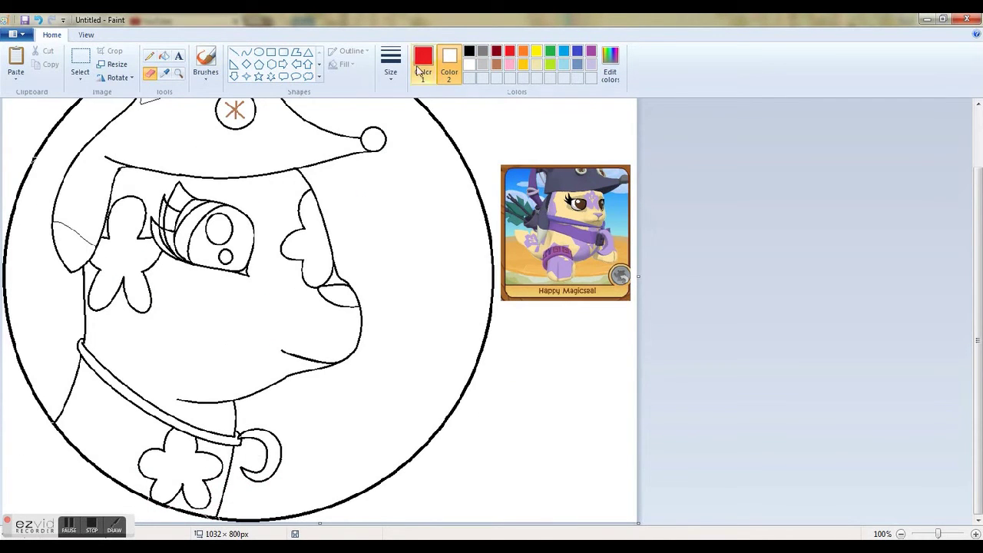
- Repair the small gaps in the outer circle's outline with a black pencil, beside the hat and below the neck
click(419, 71)
click(469, 53)
click(150, 56)
click(975, 534)
click(975, 534)
click(976, 535)
click(975, 534)
click(975, 534)
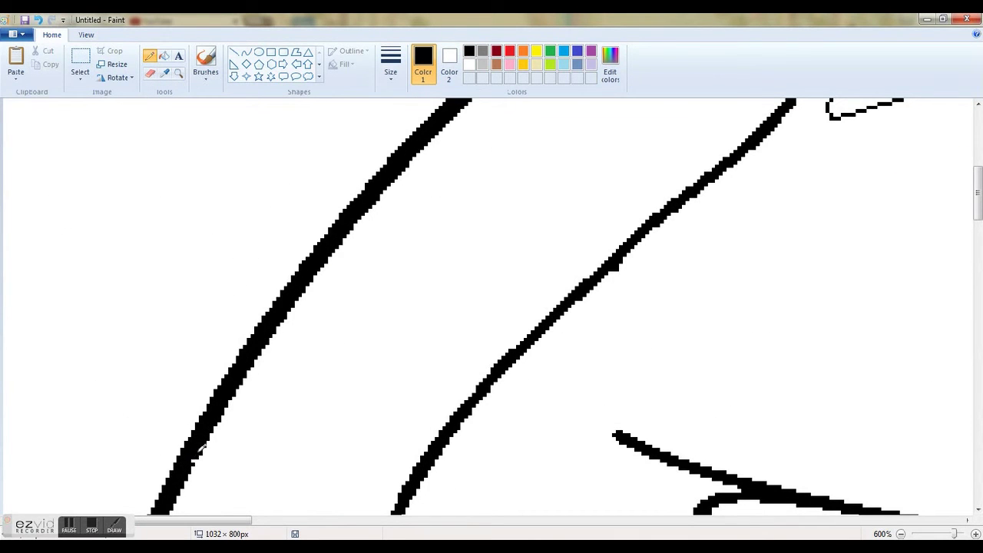
drag(199, 452, 194, 462)
scroll(197, 418, down, 20)
drag(219, 521, 386, 520)
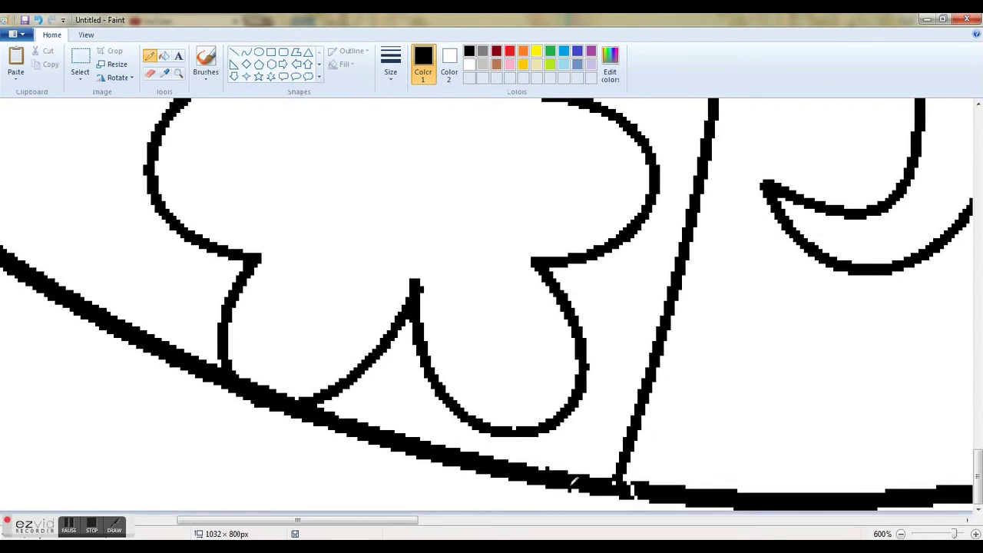
scroll(638, 492, down, 1)
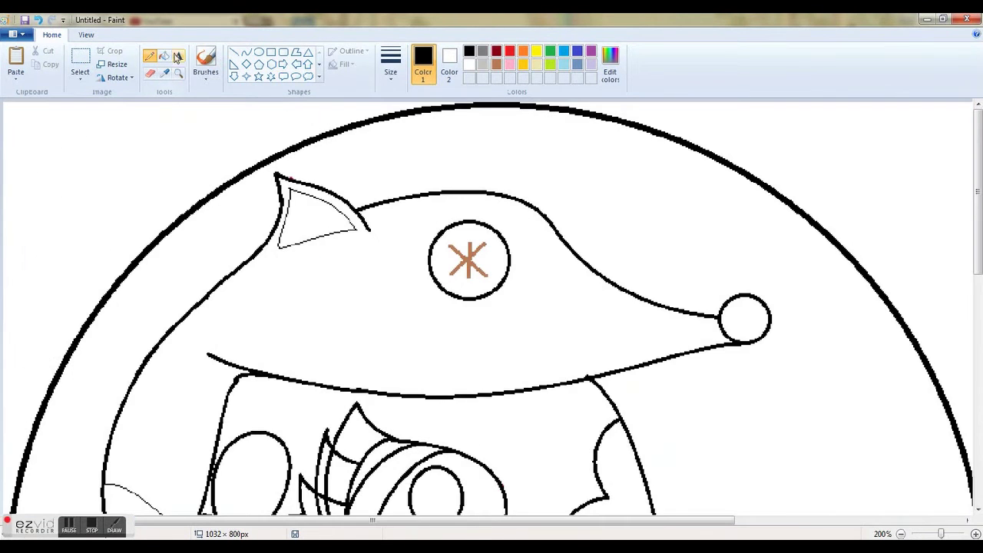
- Fill all the eyelash sections behind the eye with solid black
click(165, 57)
scroll(372, 277, down, 5)
click(363, 262)
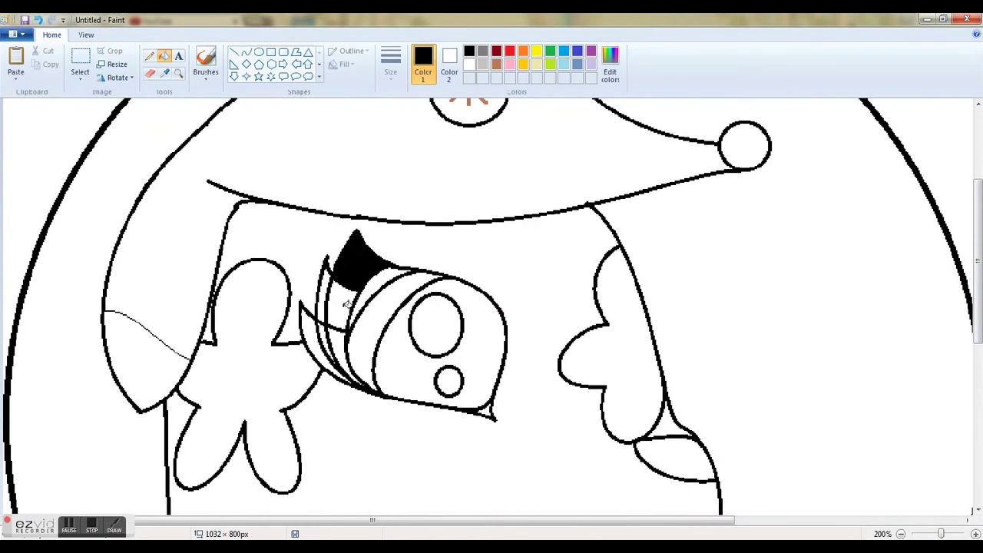
click(343, 302)
click(322, 302)
click(311, 330)
click(335, 363)
- Cover the white specks left in the lashes and fill the eye around its two highlights with black
click(975, 533)
drag(978, 239, 978, 295)
click(150, 56)
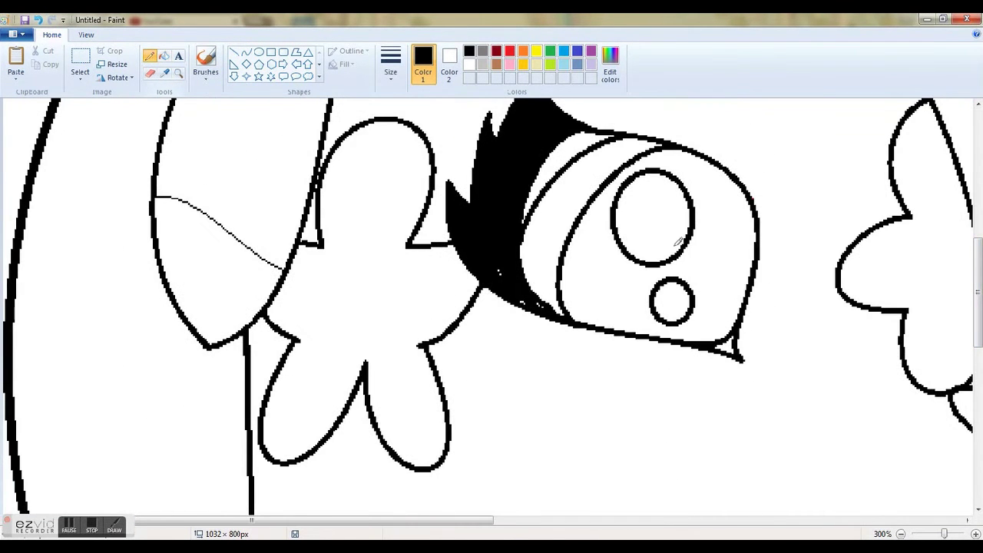
click(165, 56)
click(630, 305)
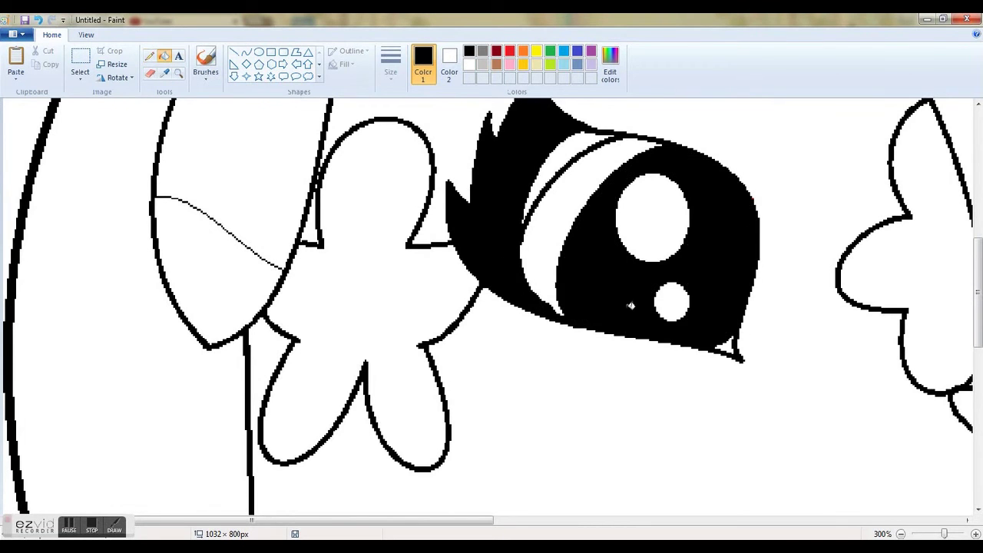
- Mix a darker shade of brown as a custom colour and fill the iris band of the eye with it
drag(454, 520, 922, 520)
click(496, 65)
click(608, 64)
drag(621, 255, 621, 278)
click(559, 367)
click(378, 366)
scroll(243, 478, left, 10)
click(380, 198)
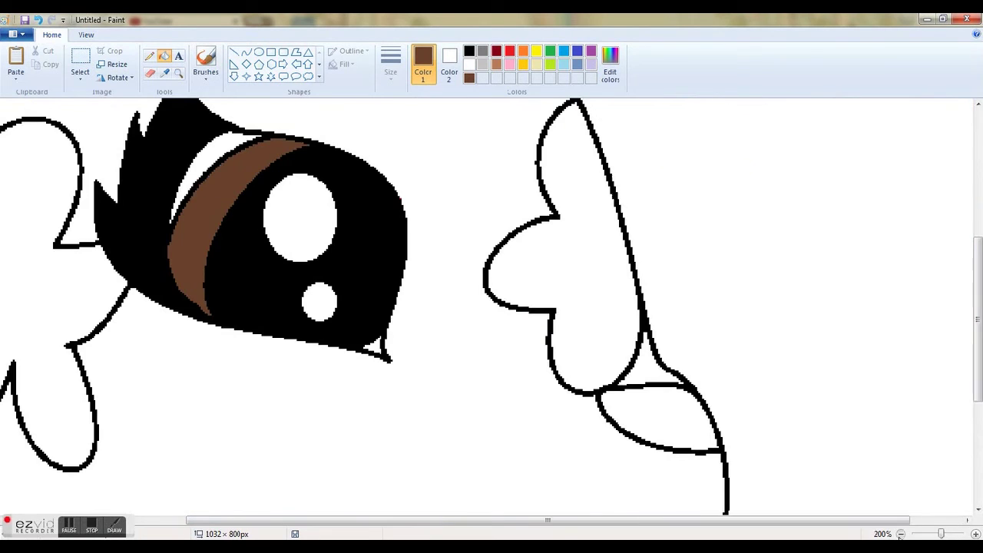
- Try to fill the face with a cream colour sampled from the reference picture's fur
scroll(952, 492, down, 4)
scroll(952, 492, up, 1)
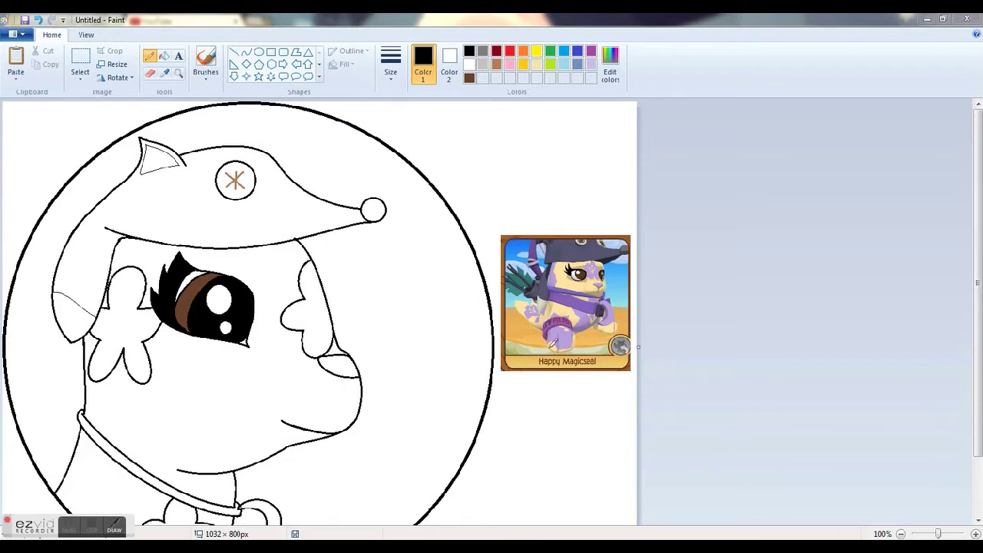
scroll(499, 527, up, 1)
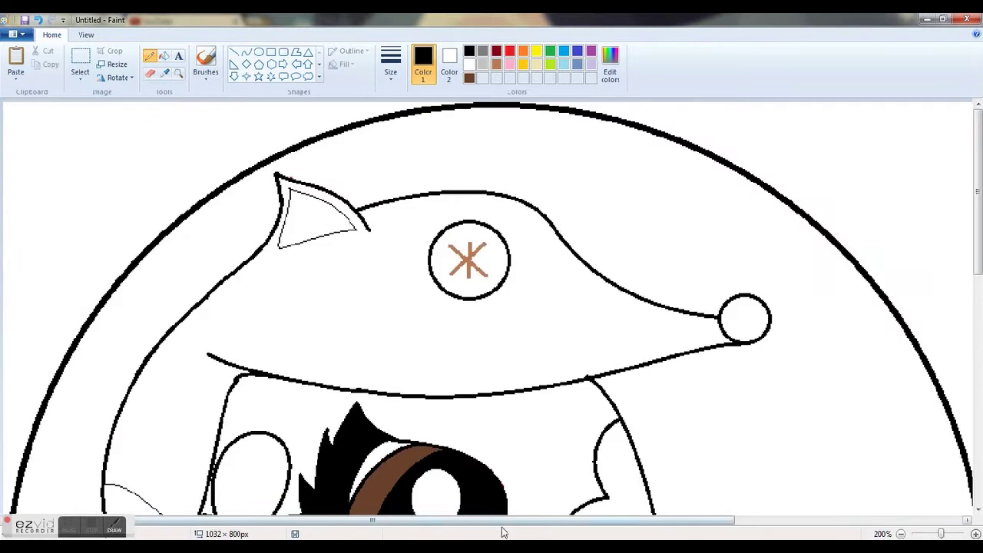
scroll(299, 136, right, 5)
click(163, 73)
click(826, 360)
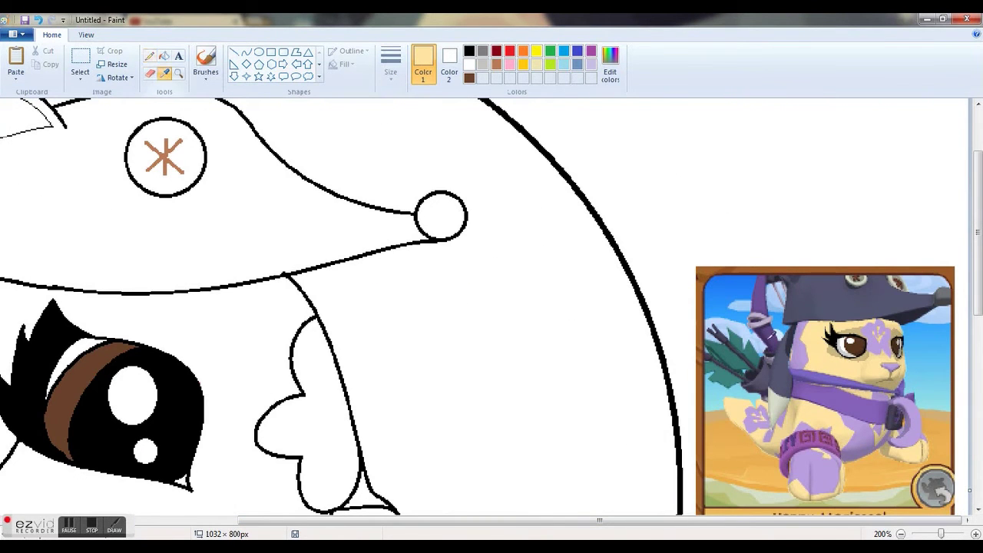
click(610, 65)
click(377, 365)
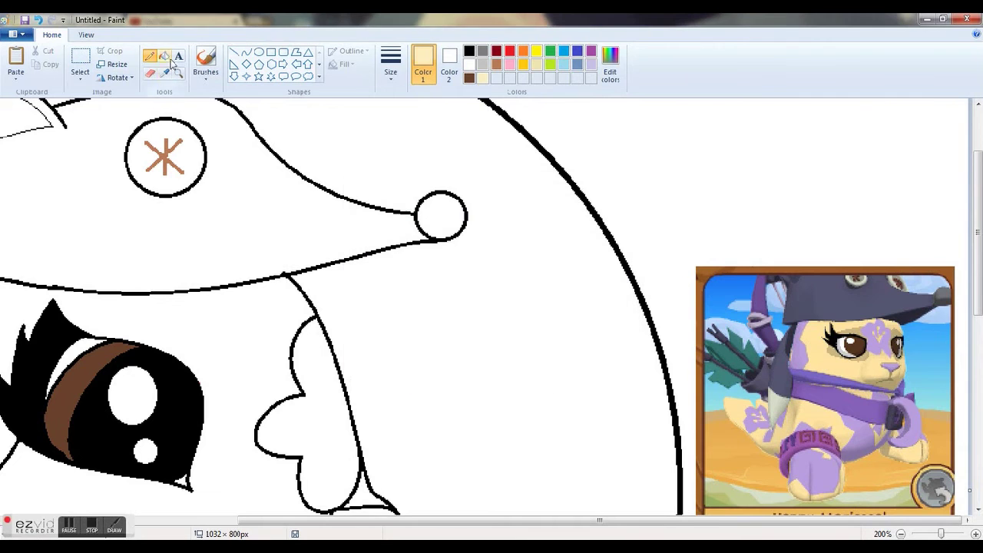
click(164, 55)
click(333, 351)
key(ctrl+z)
- Mix a pale yellow custom colour (red 255, green 252, blue 196) from yellow and fill the face with it
click(536, 52)
click(609, 66)
drag(620, 237, 620, 212)
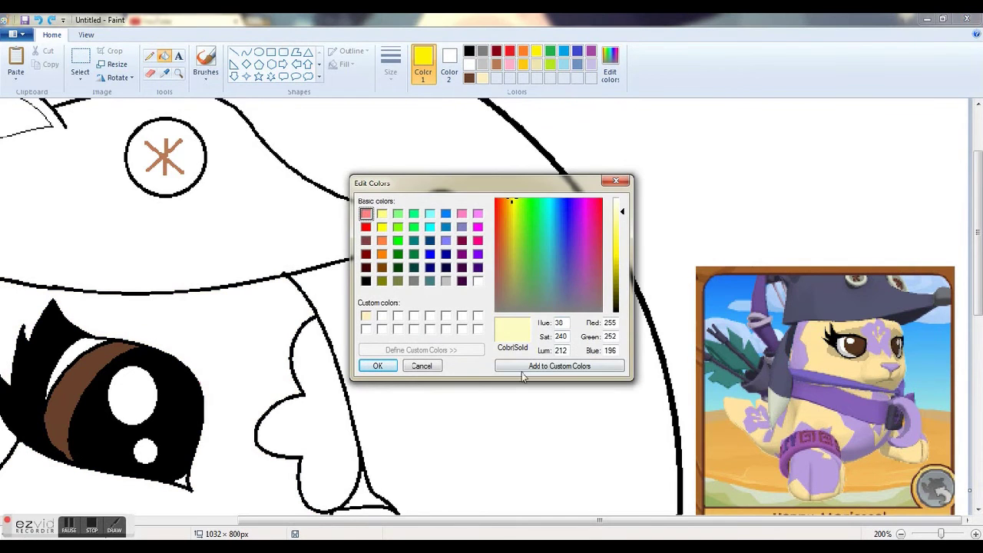
click(526, 368)
click(377, 365)
click(265, 369)
- Try to fill the tiny gap between the hat's hanging flap and the cheek flower with pale yellow
drag(420, 521, 194, 520)
scroll(202, 460, down, 3)
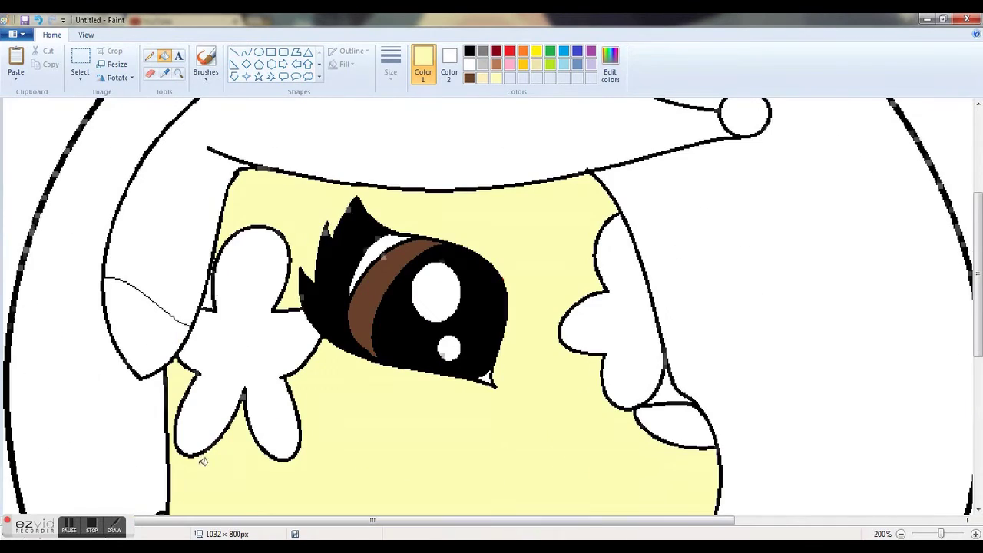
click(214, 269)
key(ctrl+z)
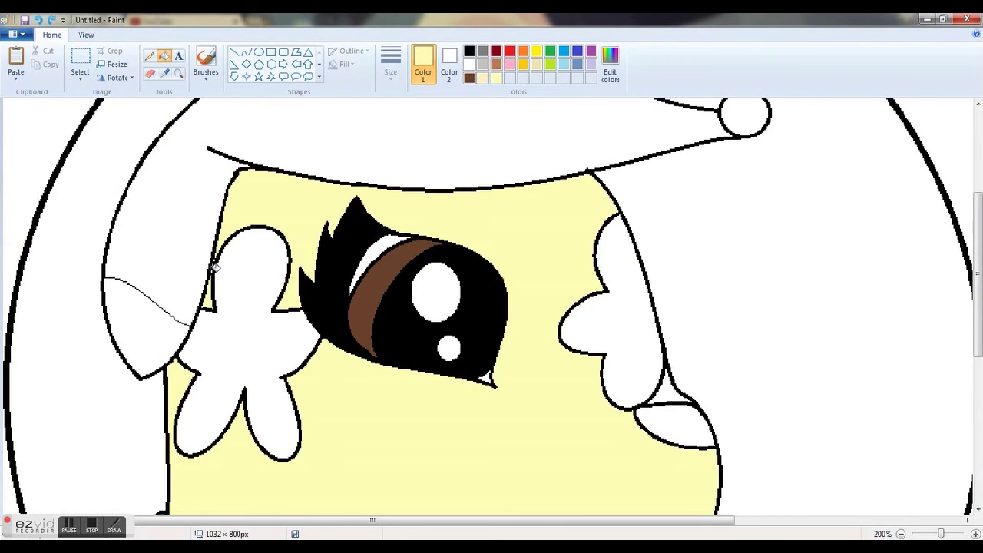
- Fill the remaining skin areas with the same pale yellow, including the neck and the gap between forehead flower and nose
scroll(442, 421, up, 2)
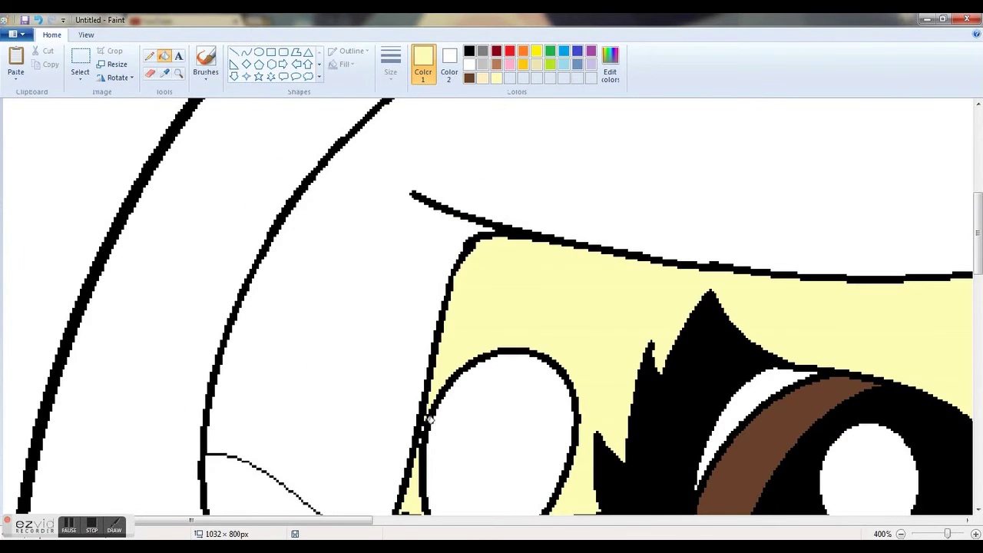
scroll(423, 438, right, 1)
scroll(226, 344, down, 10)
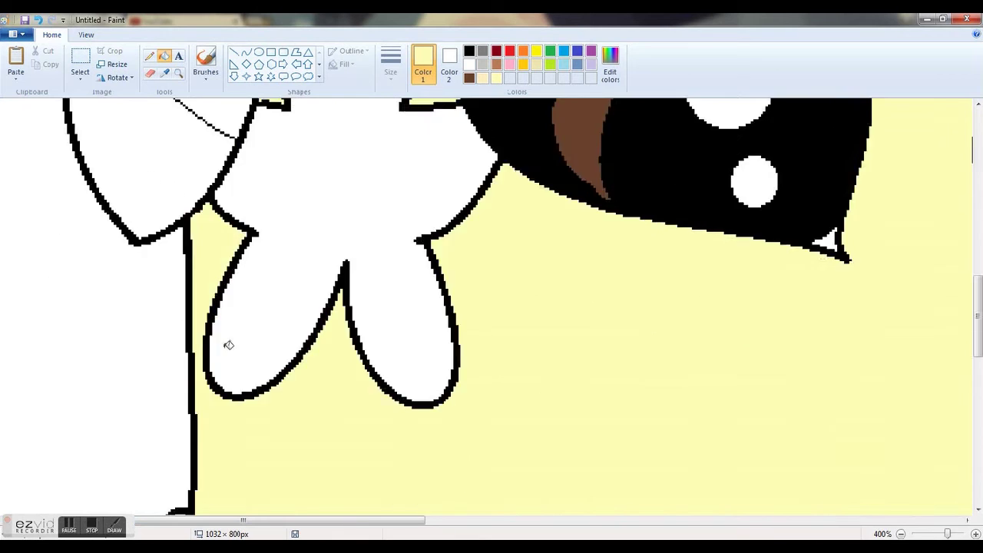
scroll(596, 401, up, 5)
drag(369, 522, 684, 523)
scroll(368, 384, up, 3)
scroll(353, 362, down, 3)
scroll(353, 361, down, 2)
scroll(384, 307, up, 6)
- Fill the nose patch and the forehead, cheek and neck flowers with lavender
click(590, 64)
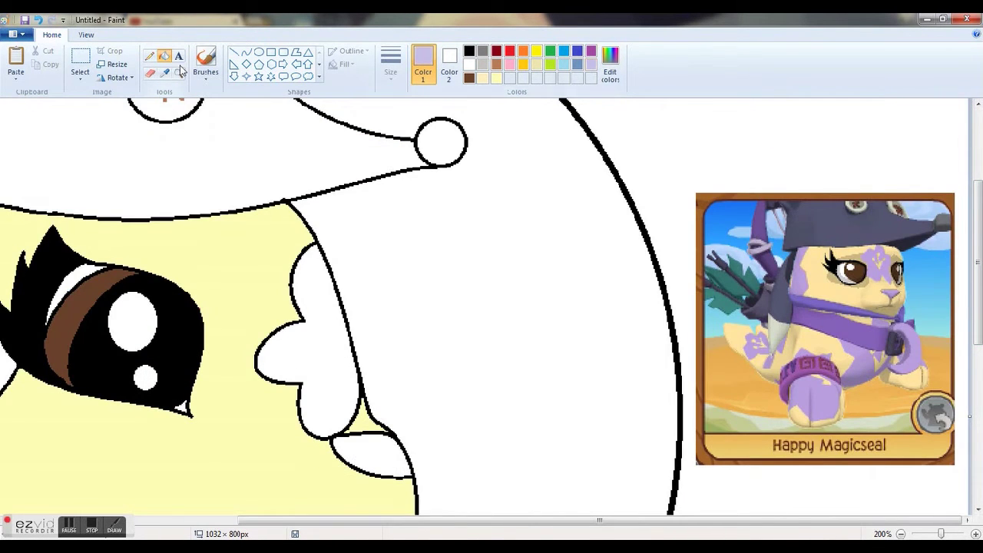
scroll(373, 253, down, 3)
click(373, 253)
scroll(337, 270, up, 3)
click(338, 270)
drag(475, 522, 305, 527)
click(171, 248)
scroll(285, 386, down, 5)
click(285, 386)
- Mix a slightly darker lavender as a custom colour and fill the crescent charm with it
scroll(294, 393, up, 6)
scroll(376, 482, down, 3)
scroll(520, 494, right, 3)
scroll(507, 412, right, 3)
scroll(507, 412, up, 2)
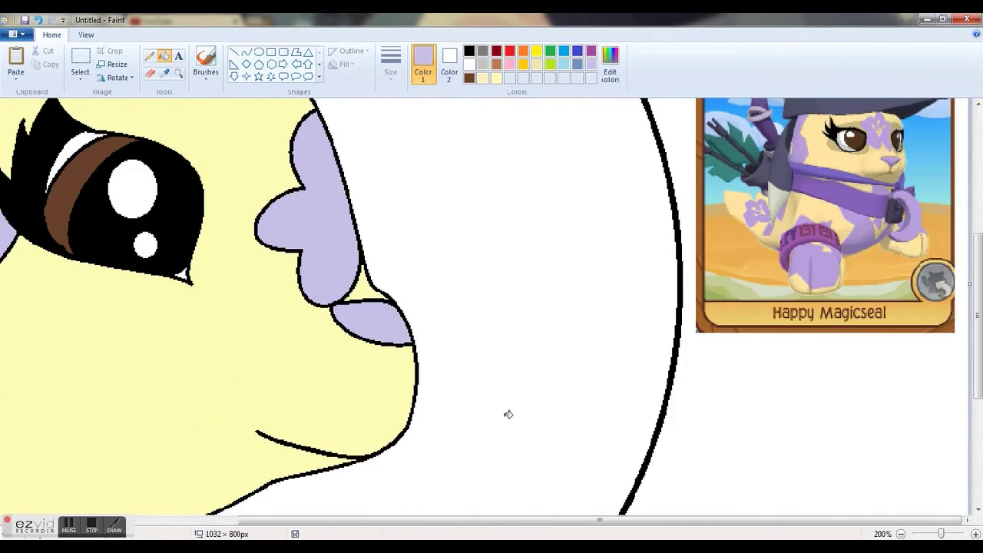
scroll(415, 303, down, 5)
click(609, 64)
click(501, 369)
drag(619, 219, 619, 236)
click(378, 366)
click(242, 432)
- Mix a deeper purple as a custom colour and fill the necklace band around the neck with it
click(610, 65)
click(501, 367)
click(378, 365)
click(83, 386)
- Darken blue-gray into a navy custom colour and fill the main body of the hat with it
drag(467, 524, 243, 524)
scroll(685, 222, up, 5)
drag(716, 522, 862, 509)
scroll(863, 509, right, 2)
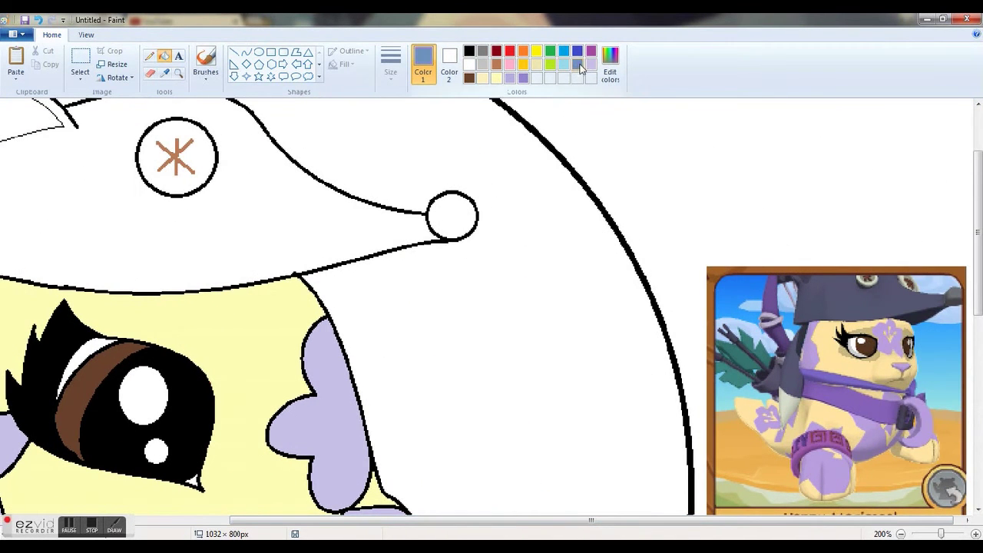
click(609, 65)
drag(621, 256, 620, 273)
click(528, 366)
click(378, 365)
click(330, 238)
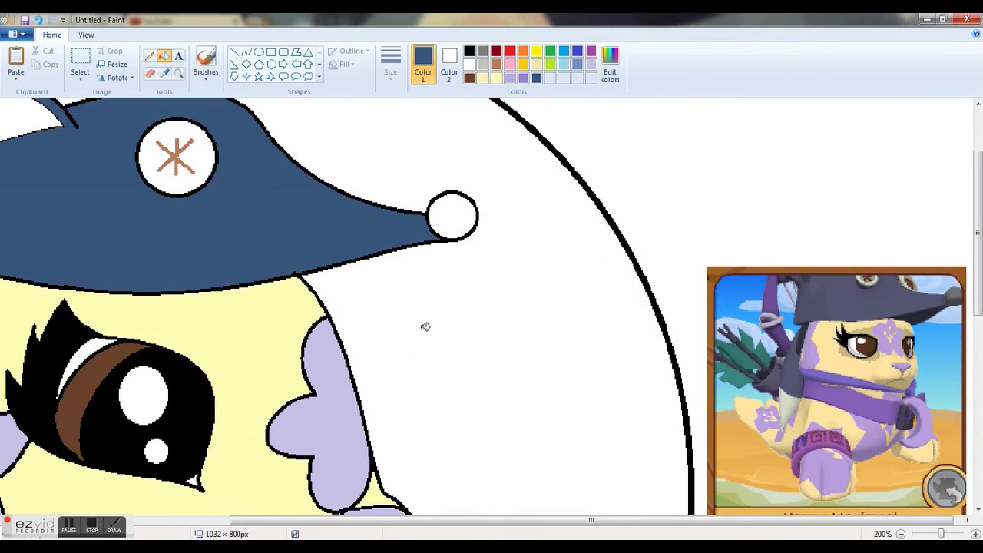
- Mix an even darker navy custom colour and fill the inside of the hat's ear with it
click(610, 65)
click(621, 282)
click(529, 366)
click(389, 367)
drag(430, 521, 336, 522)
scroll(294, 348, up, 3)
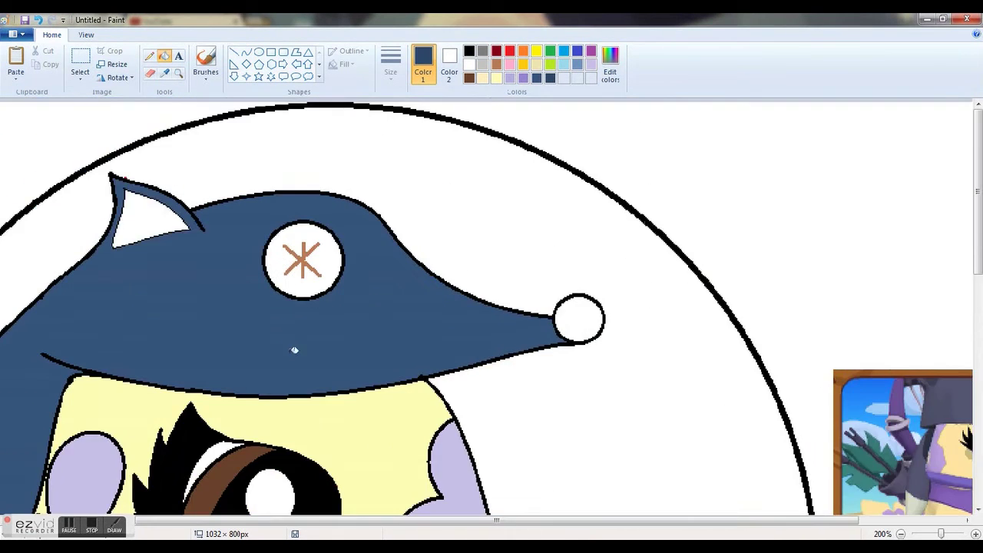
click(151, 221)
- Mix a pale blue-gray (red 213, green 222, blue 236) and fill the hat flap's tip and the round button
scroll(569, 483, down, 3)
drag(488, 524, 364, 524)
click(617, 65)
click(621, 213)
click(530, 366)
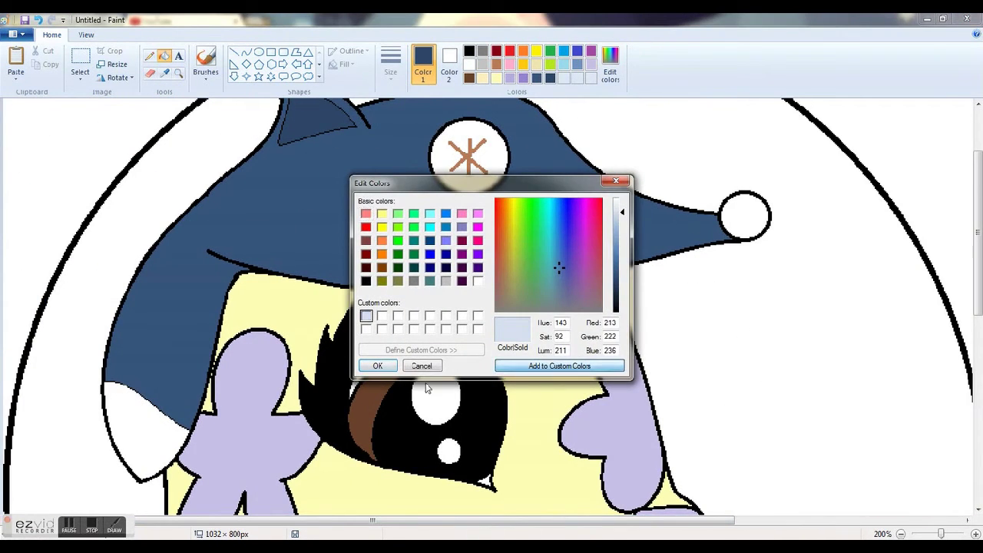
click(378, 366)
click(148, 434)
click(451, 176)
- Mix a medium gray (red 140, green 140, blue 140) and fill the ball at the hat's pointed end
drag(501, 521, 672, 495)
scroll(671, 495, right, 2)
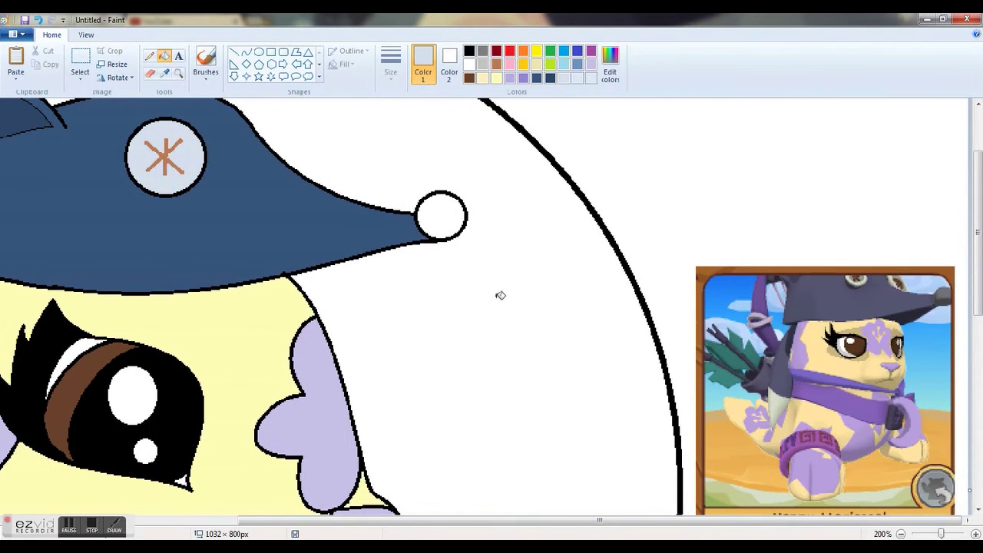
click(610, 64)
click(623, 243)
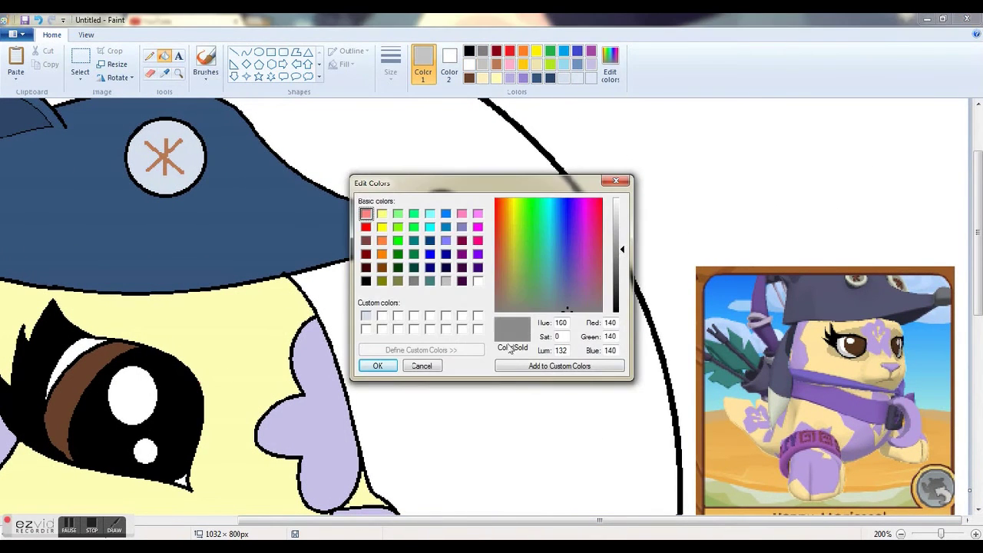
click(566, 364)
click(378, 364)
click(440, 216)
- Delete the reference picture and narrow the canvas to about 800 px so it ends at the circle
click(900, 534)
drag(977, 290, 978, 317)
click(90, 528)
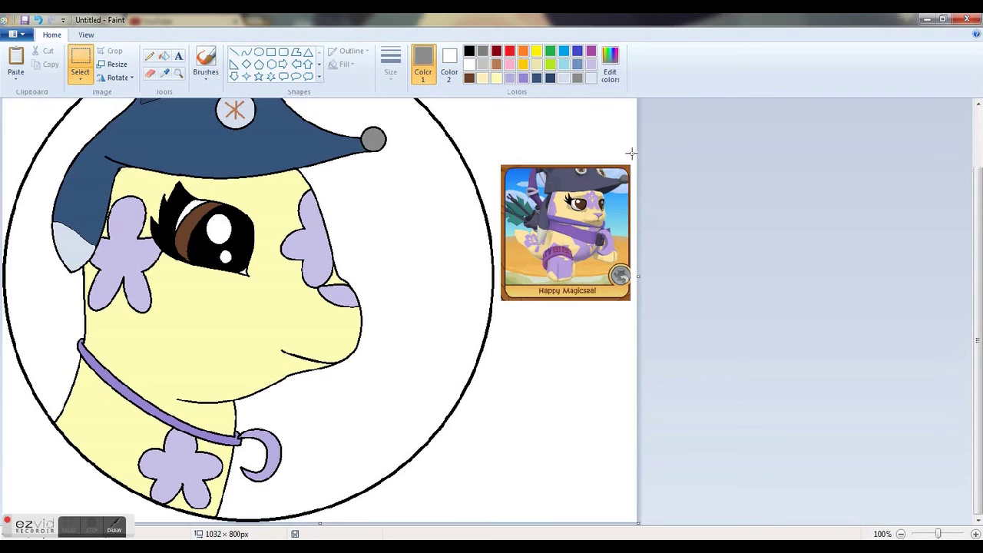
right_click(546, 233)
click(575, 325)
drag(638, 278, 496, 294)
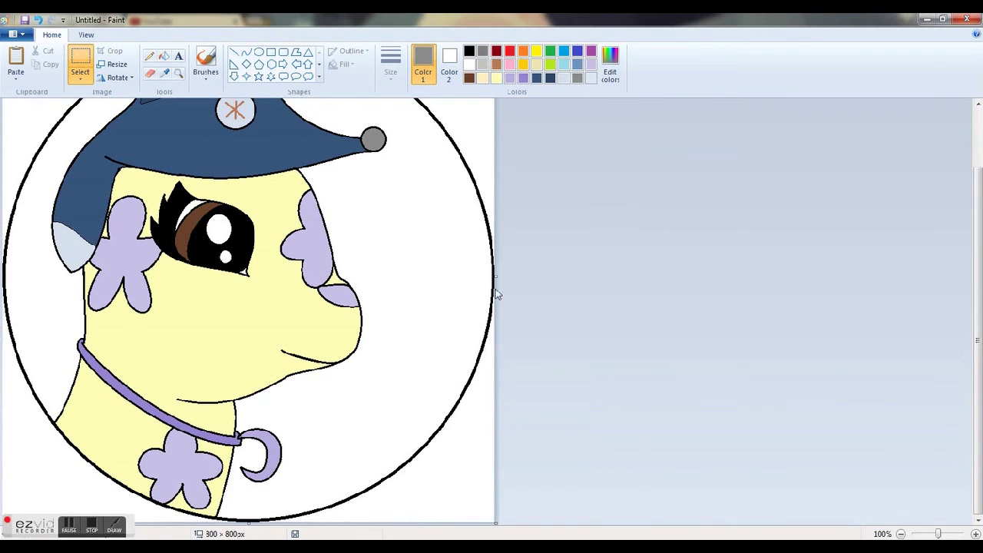
- Fill the four corners outside the circle with turquoise
scroll(499, 284, up, 3)
click(564, 51)
click(164, 56)
click(453, 138)
click(46, 146)
scroll(92, 289, down, 3)
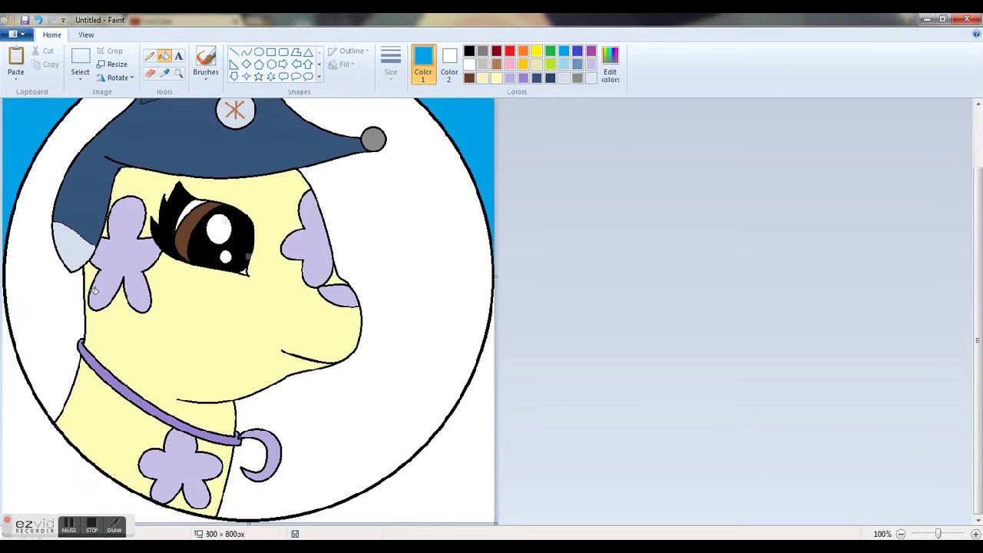
click(34, 476)
click(458, 474)
- Fill the background inside the circle around the character with light turquoise
click(563, 65)
click(337, 175)
scroll(250, 330, down, 3)
scroll(250, 330, up, 3)
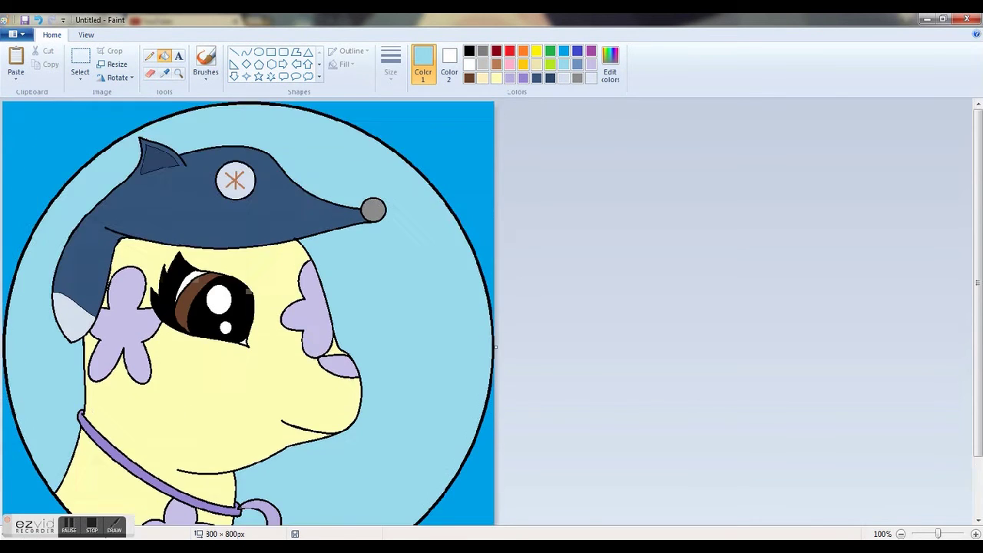
- Draw thick pale yellow stamens with the pencil in the centres of the cheek, forehead and neck flowers
click(976, 535)
click(976, 534)
drag(977, 165, 977, 289)
click(497, 77)
click(150, 56)
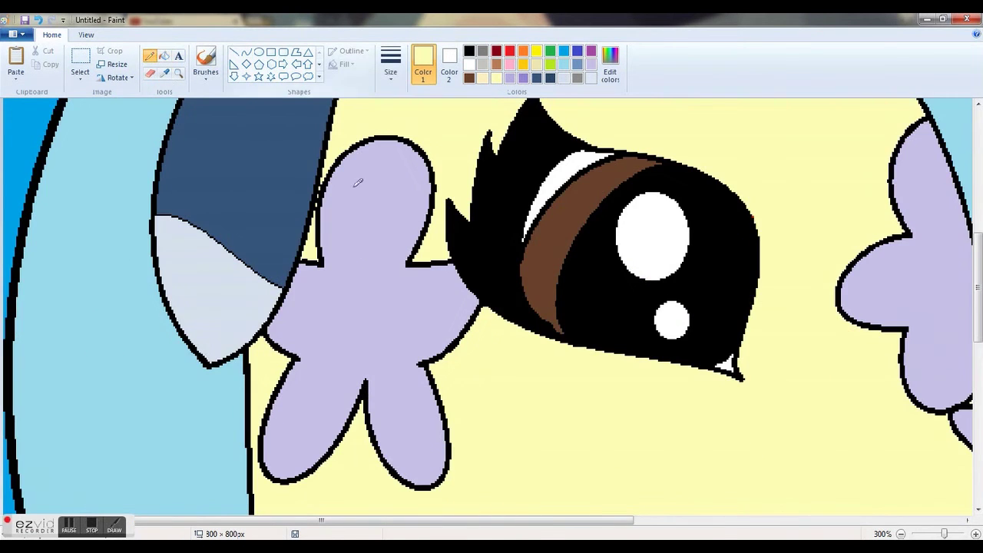
click(391, 65)
click(398, 132)
click(391, 64)
click(398, 152)
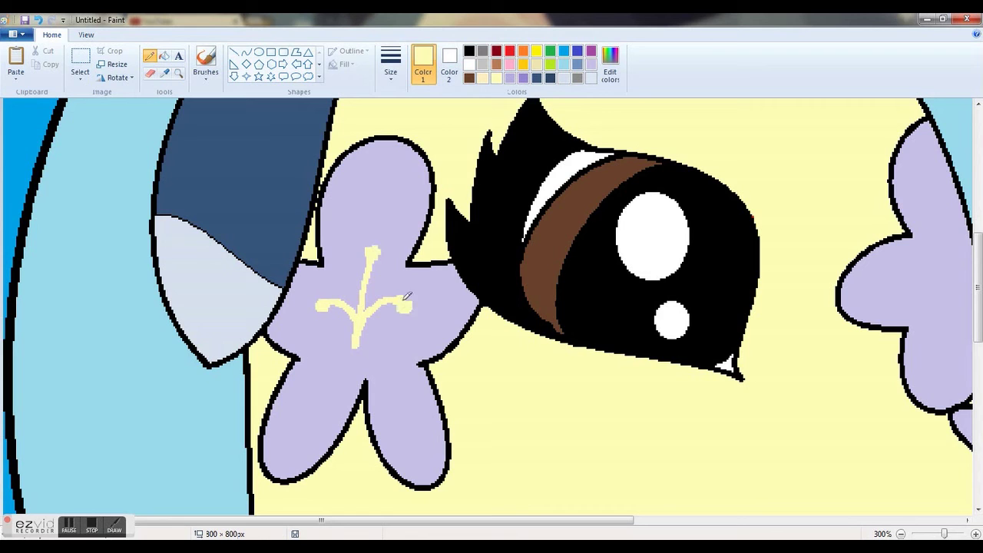
drag(492, 520, 698, 521)
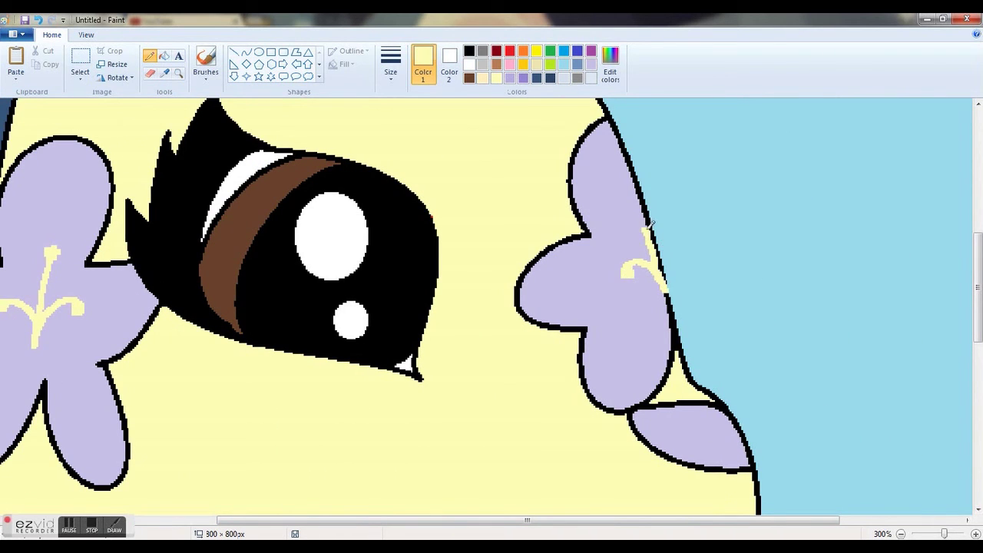
scroll(502, 356, down, 8)
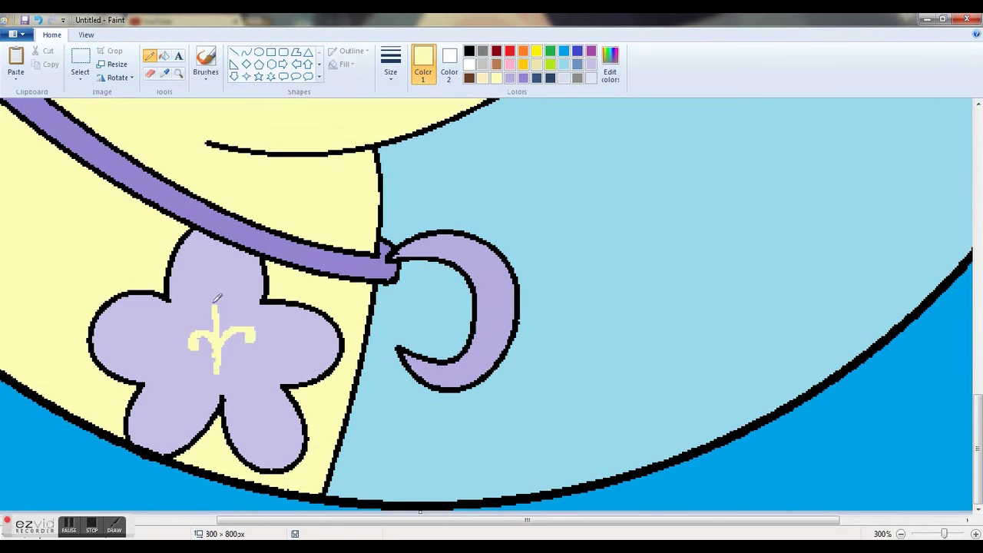
- Redraw the black forehead outline with a curve over the stamen strokes that cross it beside the forehead flower
scroll(406, 279, up, 8)
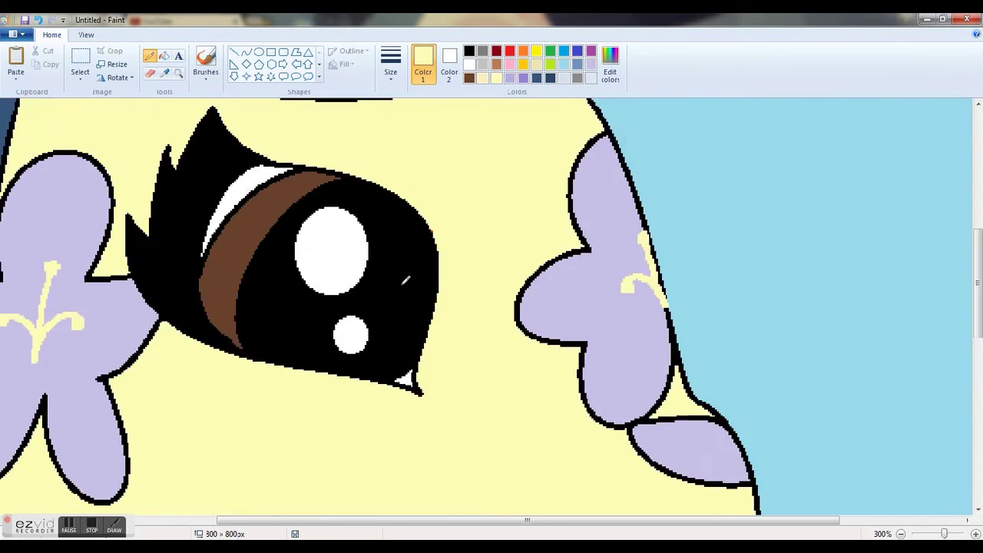
click(246, 52)
click(470, 51)
drag(599, 115, 680, 367)
mouse_move(644, 200)
mouse_down()
mouse_move(647, 168)
mouse_move(660, 270)
mouse_up()
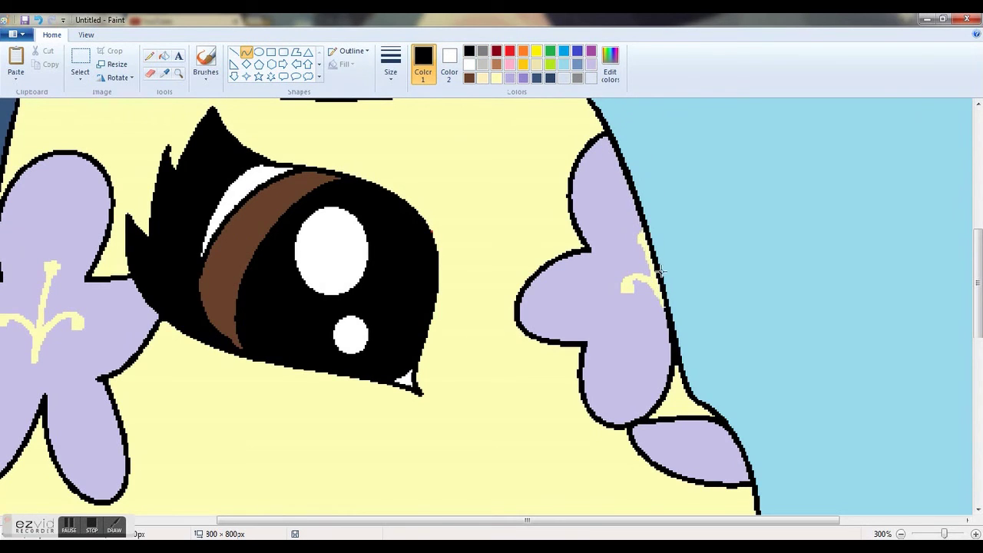
- Add the artist's username as black text below the chin and select the whole text
click(901, 533)
click(901, 534)
click(178, 56)
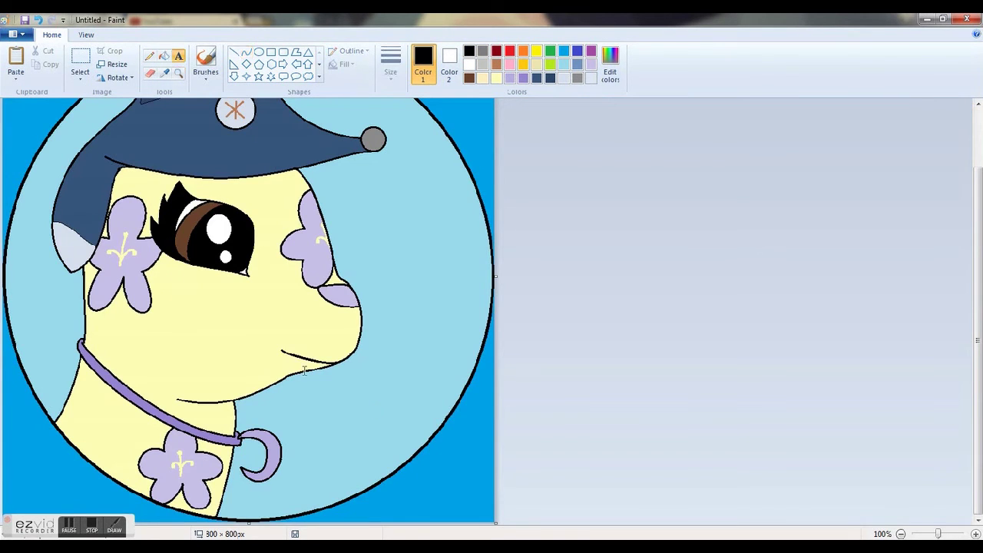
click(297, 379)
text(magicals)
drag(438, 407, 298, 407)
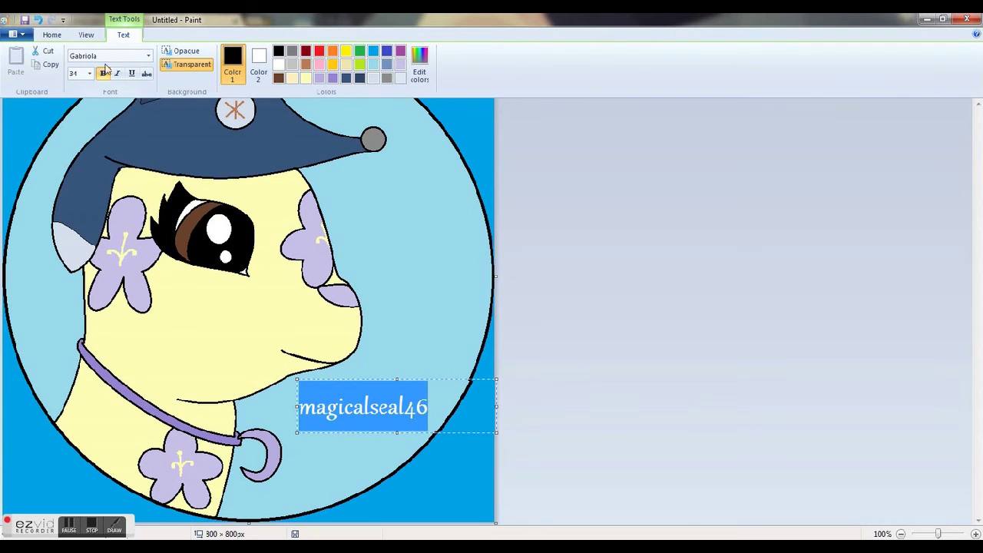
- Set the username text to Segoe Script at size 72 and enlarge its text box across the canvas
click(148, 56)
scroll(115, 223, down, 8)
click(112, 223)
click(89, 73)
click(81, 247)
drag(298, 380, 22, 274)
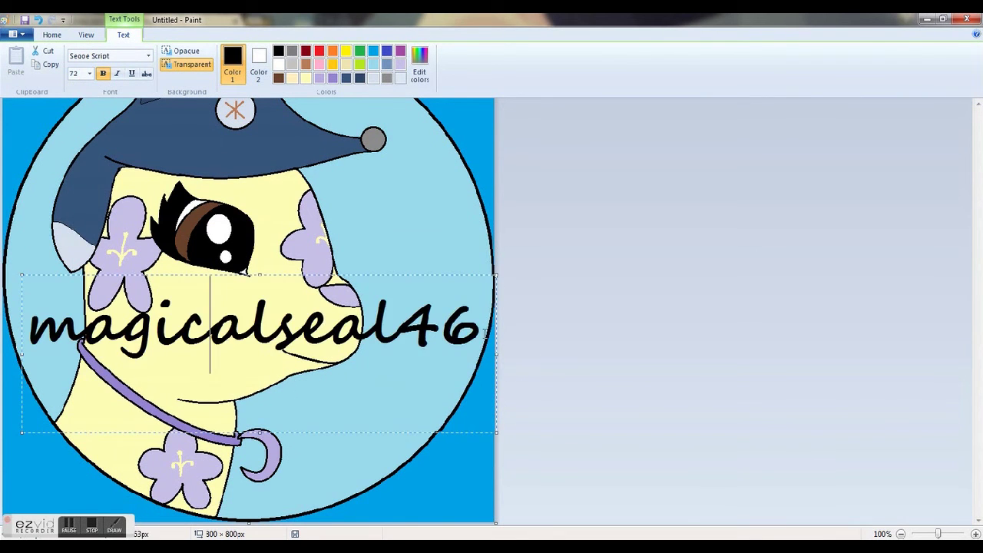
- Delete the username text and close the empty text box
drag(478, 322, 25, 322)
key(BackSpace)
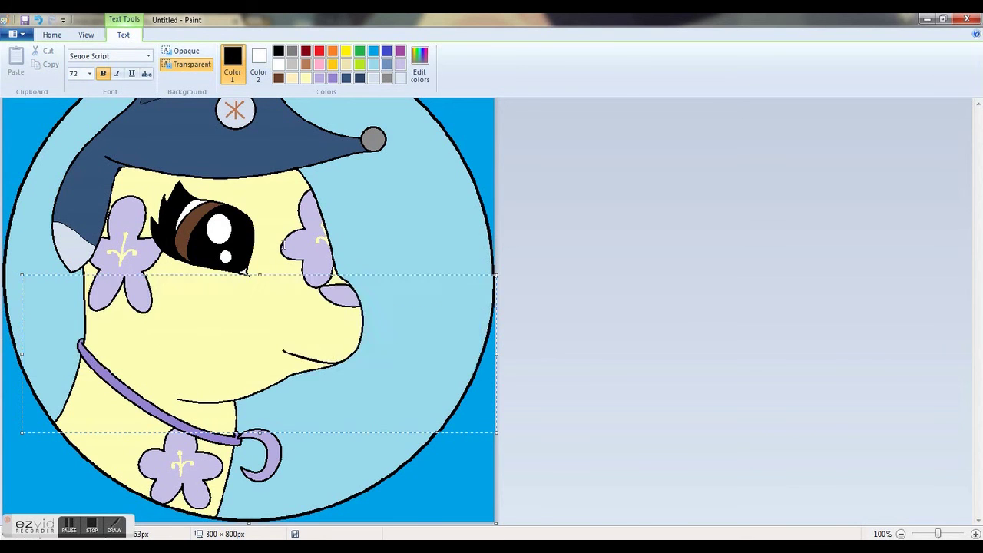
click(286, 266)
- Start a text box in the blue lower-right corner of the canvas and set its font to Gabriola at size 36
click(976, 534)
click(976, 534)
drag(523, 520, 849, 520)
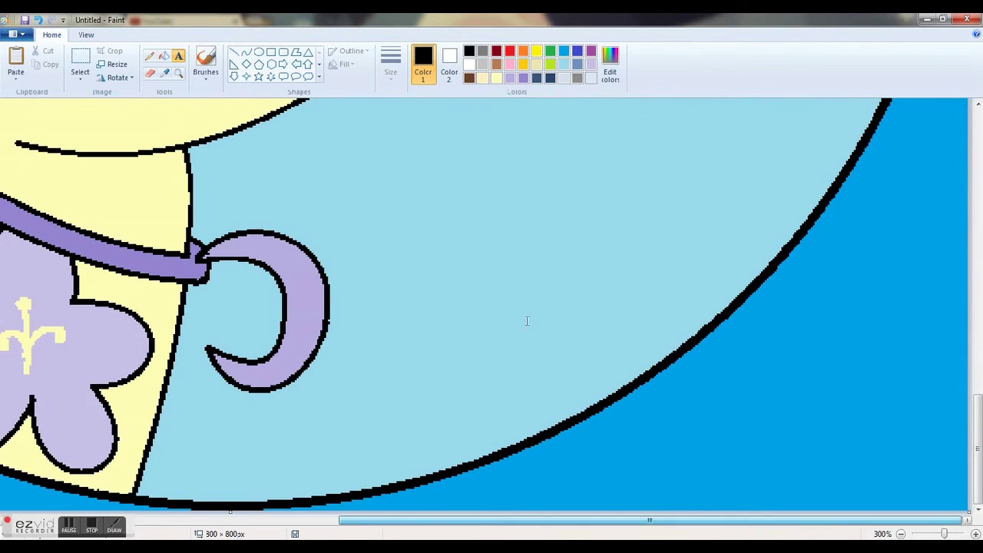
click(630, 473)
text(m)
click(39, 20)
click(89, 72)
click(80, 217)
click(149, 55)
click(105, 183)
- Try to sign the corner with the artist's username and widen the text box toward the circle outline
text(WaffleCat lamaa)
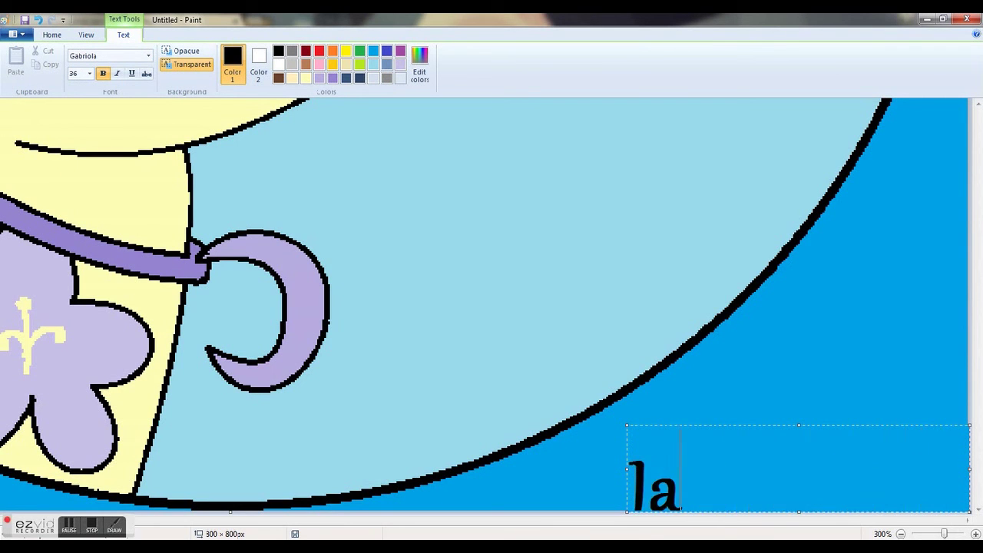
drag(626, 424, 465, 425)
click(459, 416)
click(39, 21)
- Add the artist's username as black text near the bottom edge of the canvas and extend its text box to the right edge
click(472, 461)
text(WaffleCat Jamaa)
drag(769, 476, 969, 476)
- Reduce the size of the whole username text and fit its box into the blue lower-right corner outside the circle
key(ctrl+a)
click(89, 73)
click(79, 207)
drag(468, 432, 585, 398)
click(509, 327)
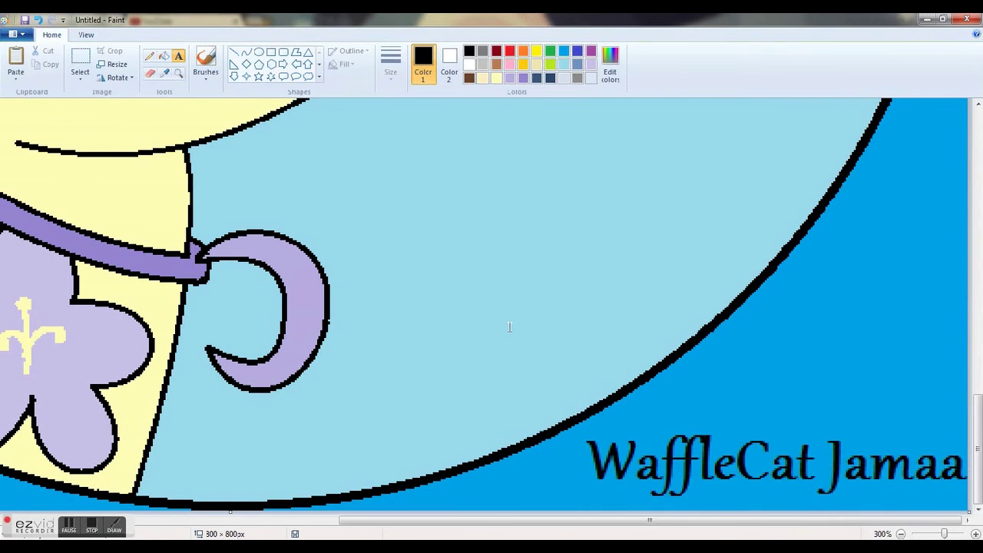
- Examine the whole signed headshot at a smaller magnification
click(901, 534)
click(901, 534)
click(902, 534)
click(975, 533)
mouse_move(978, 231)
mouse_down()
mouse_move(978, 279)
mouse_move(979, 229)
mouse_up()
scroll(979, 229, down, 2)
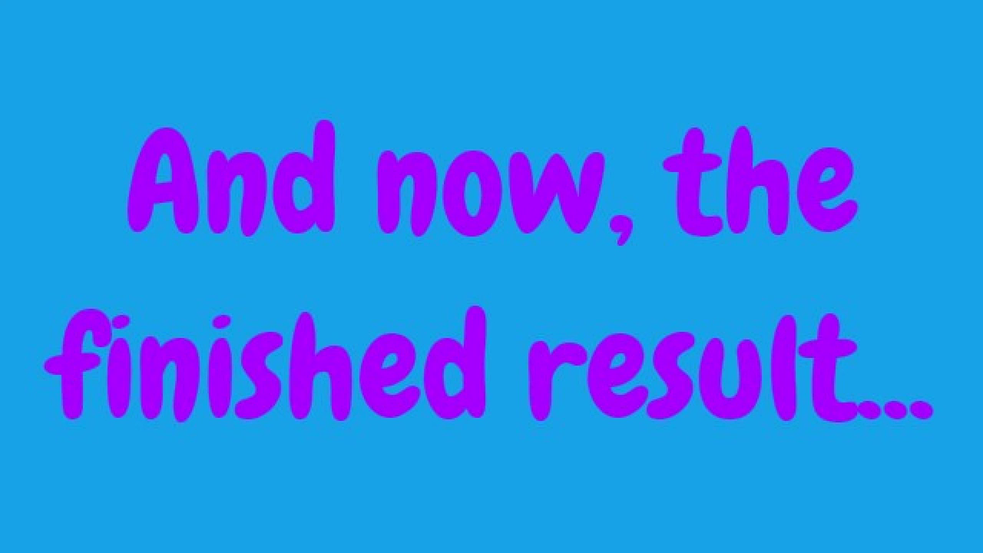